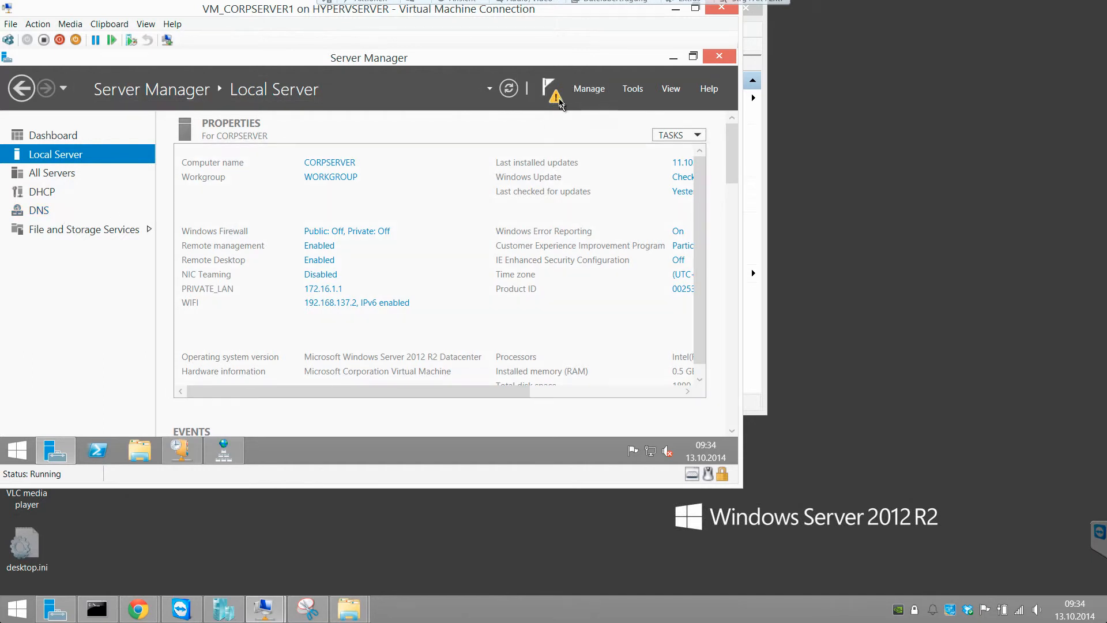
- Complete DHCP post-install configuration, creating the DHCP Administrators and DHCP Users groups, then dismiss its notification
click(551, 93)
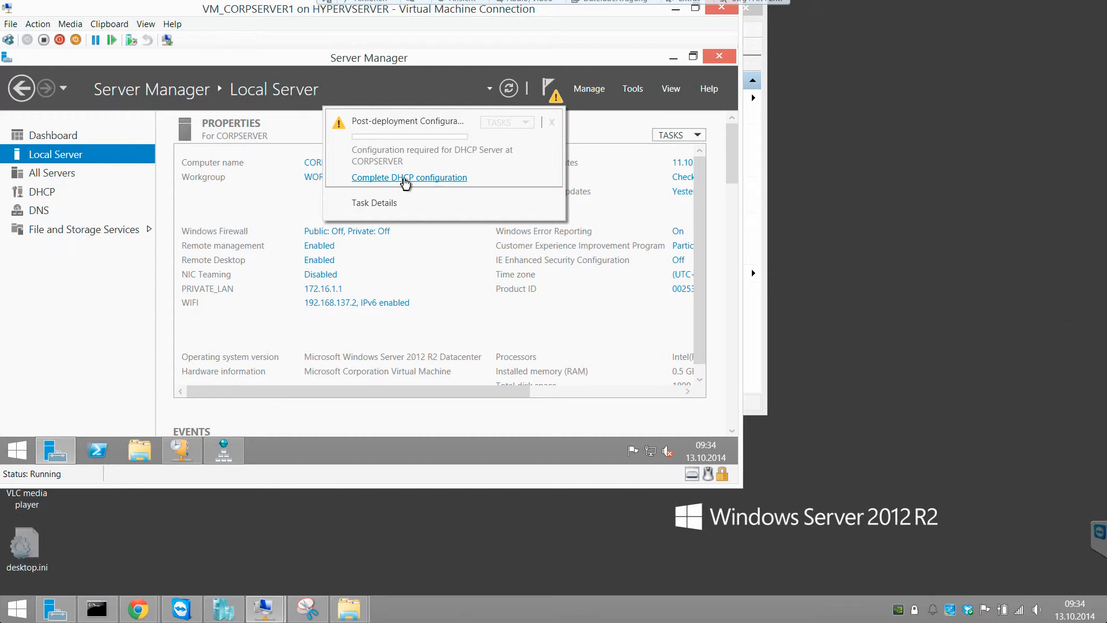
click(406, 179)
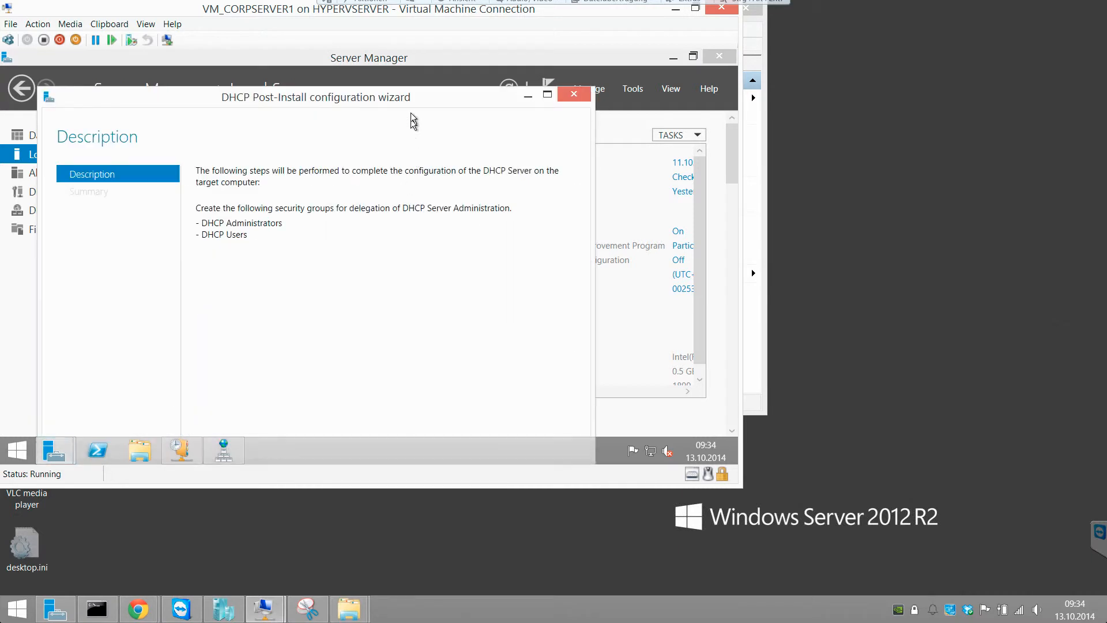
drag(411, 100, 407, 66)
double_click(407, 65)
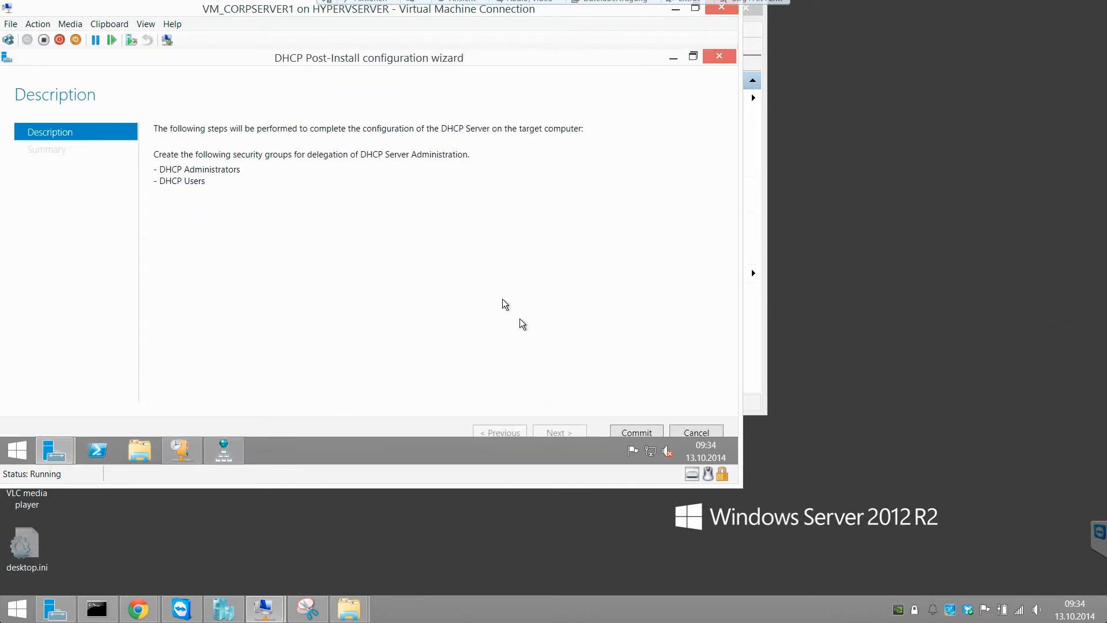
click(636, 432)
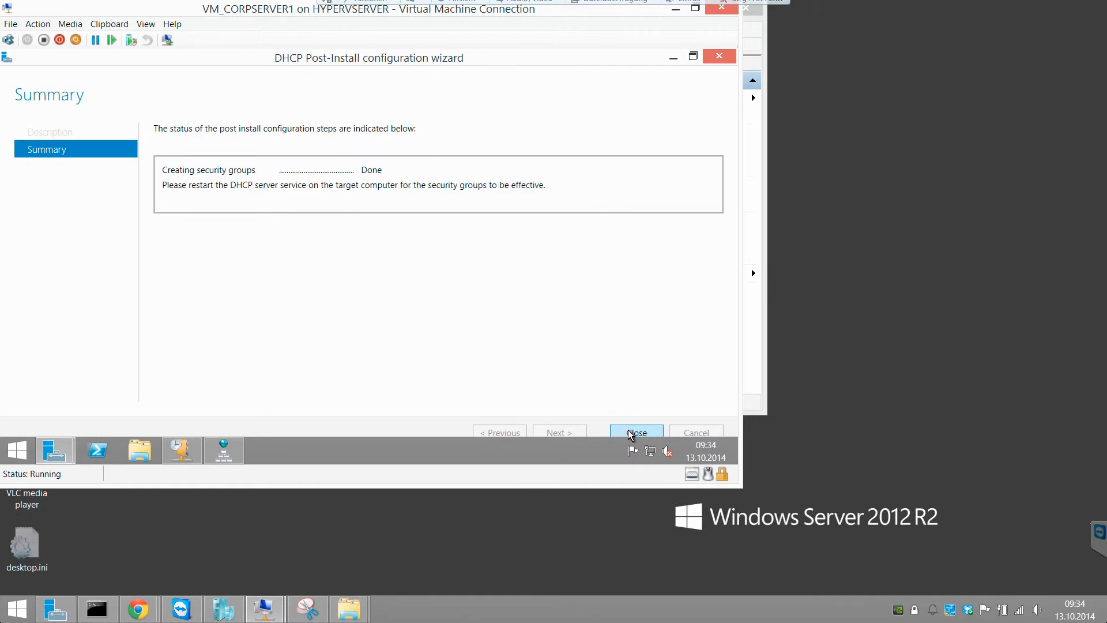
click(629, 433)
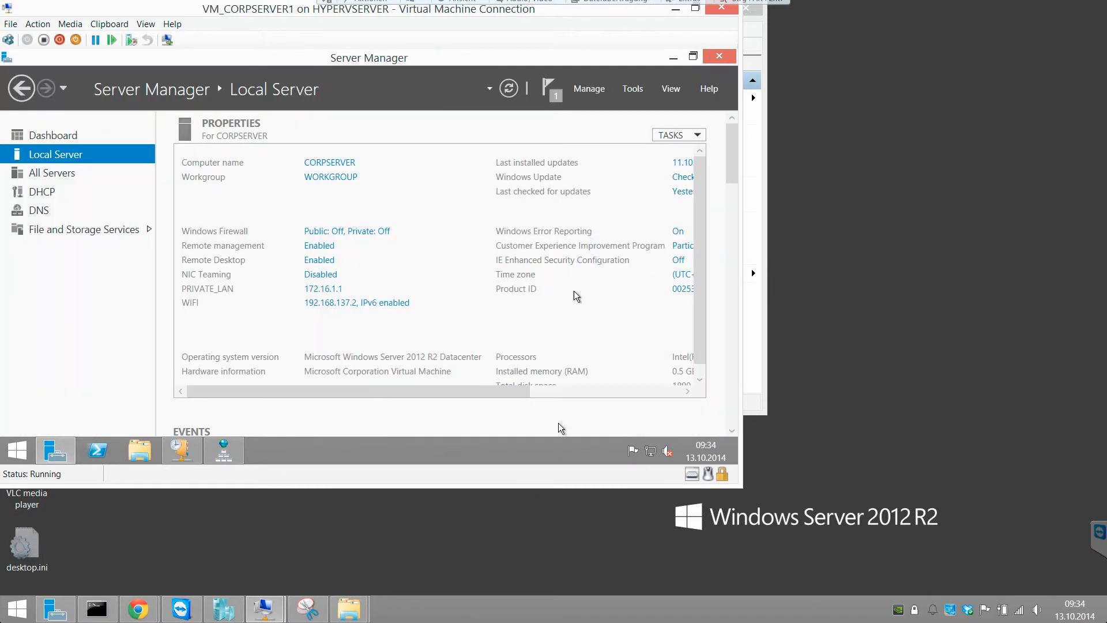
click(553, 99)
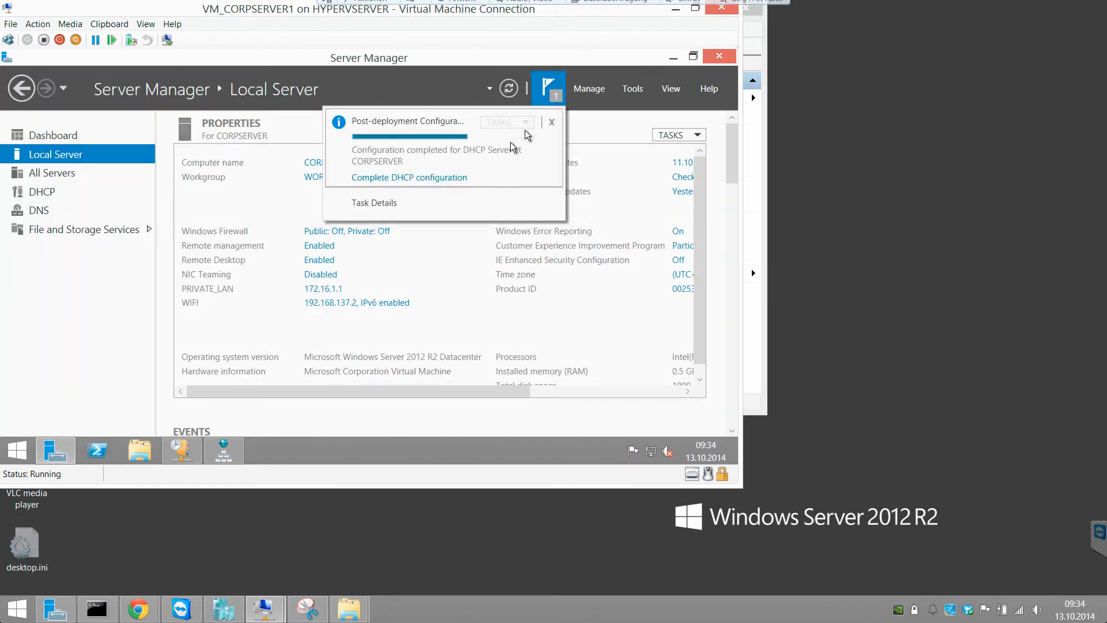
click(553, 121)
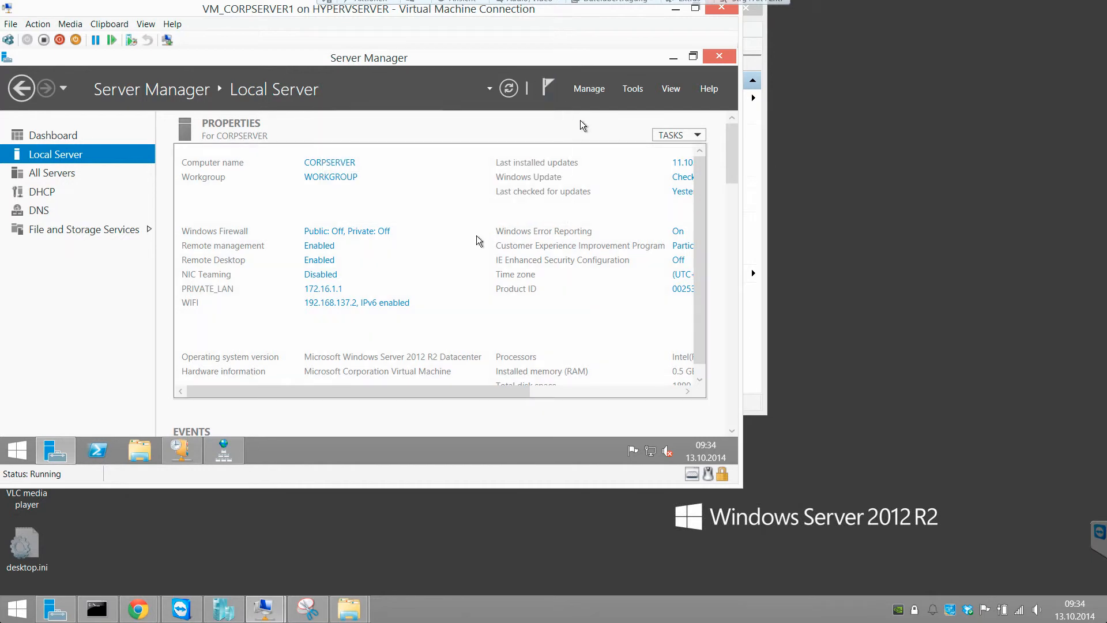
- Open DNS Manager maximized and expand CORPSERVER's forward lookup zones to show the corp.zz records
click(198, 449)
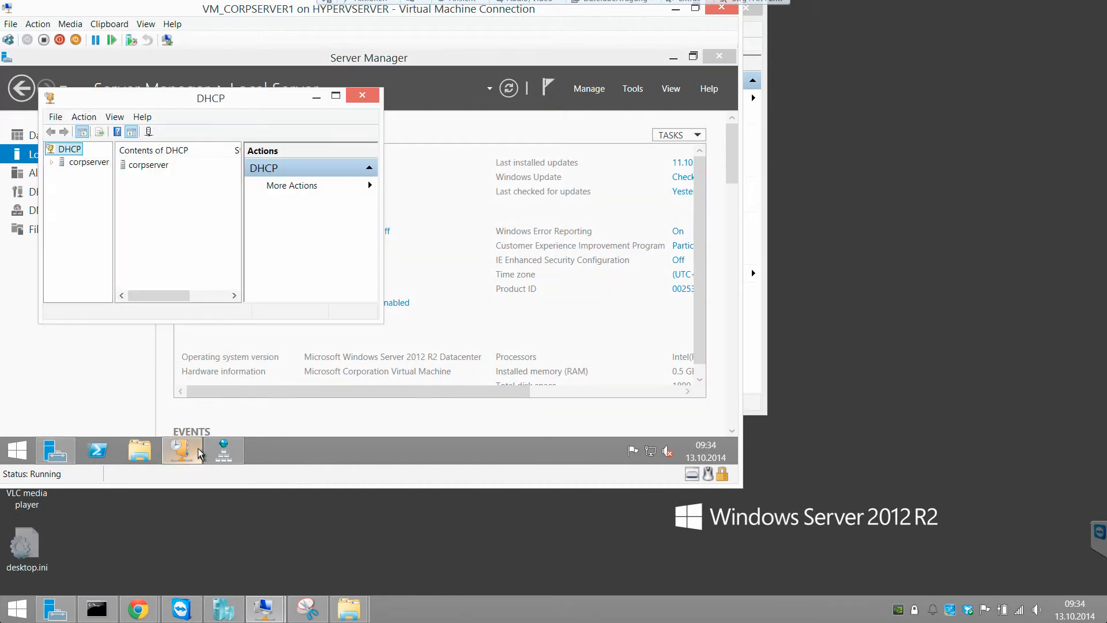
click(221, 450)
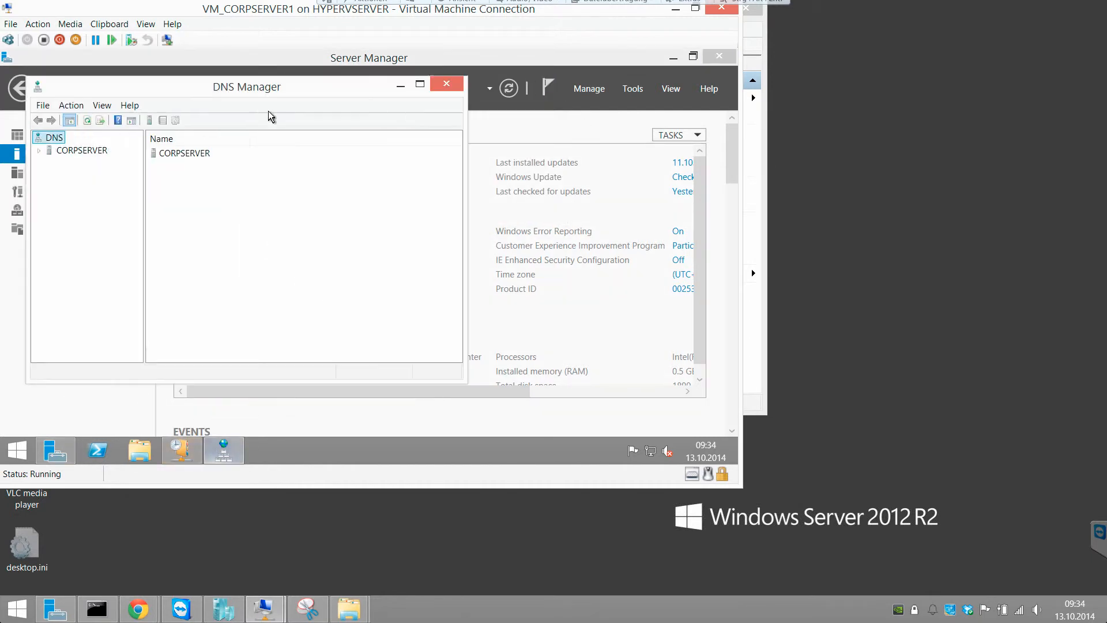
click(420, 87)
click(74, 117)
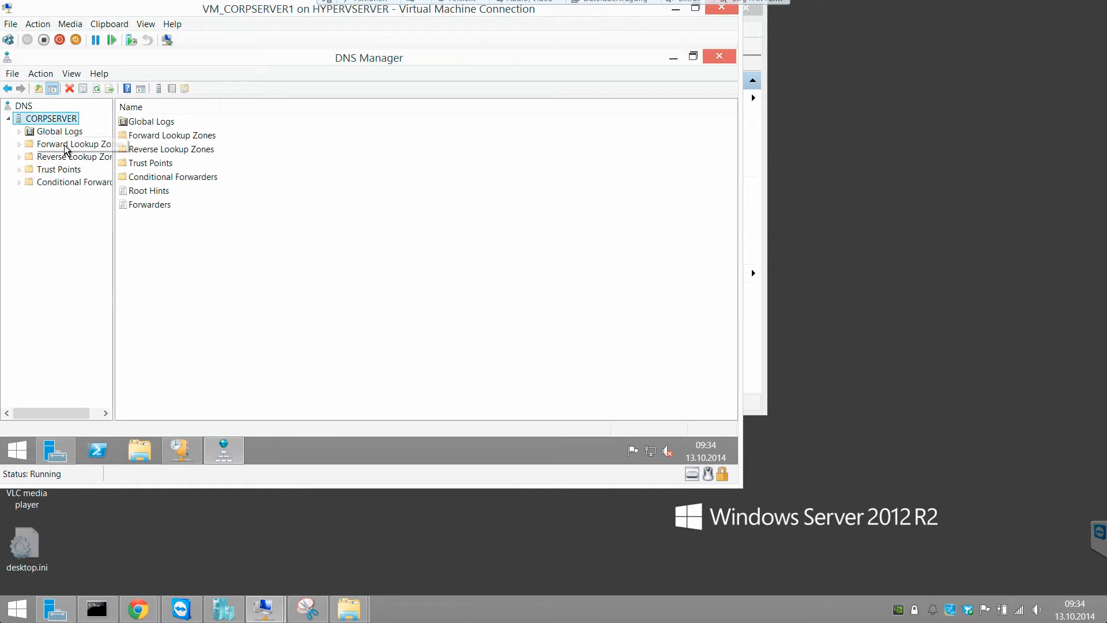
click(107, 143)
drag(114, 139, 176, 133)
click(58, 157)
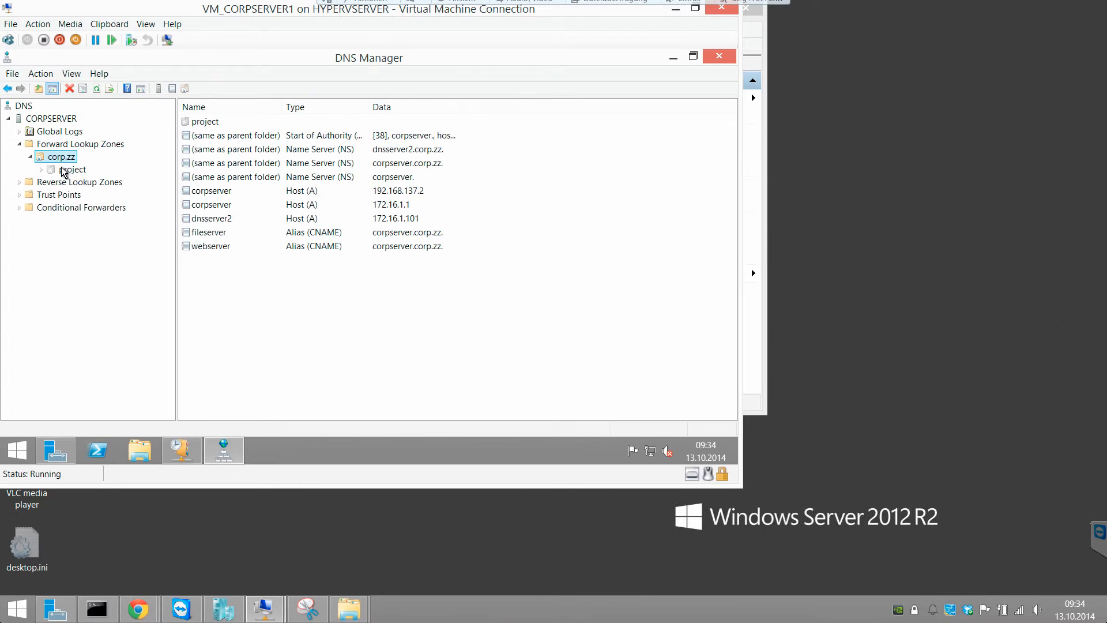
- Browse the 1.16.172 and 137.168.192 reverse zones, then select corp.zz's corpserver host records
click(65, 183)
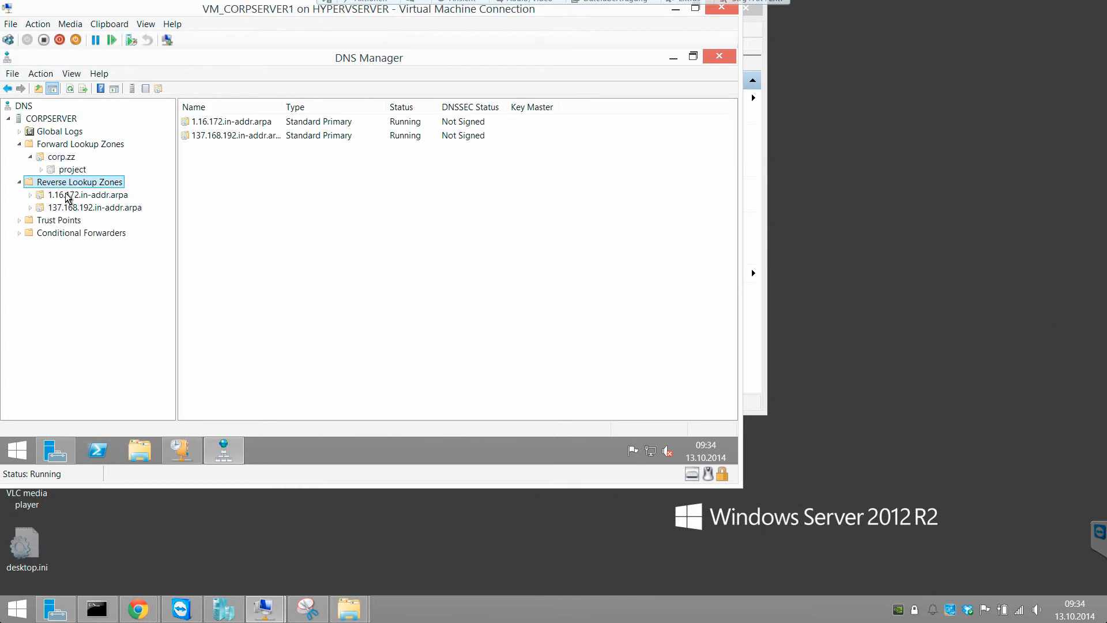
click(68, 196)
click(69, 206)
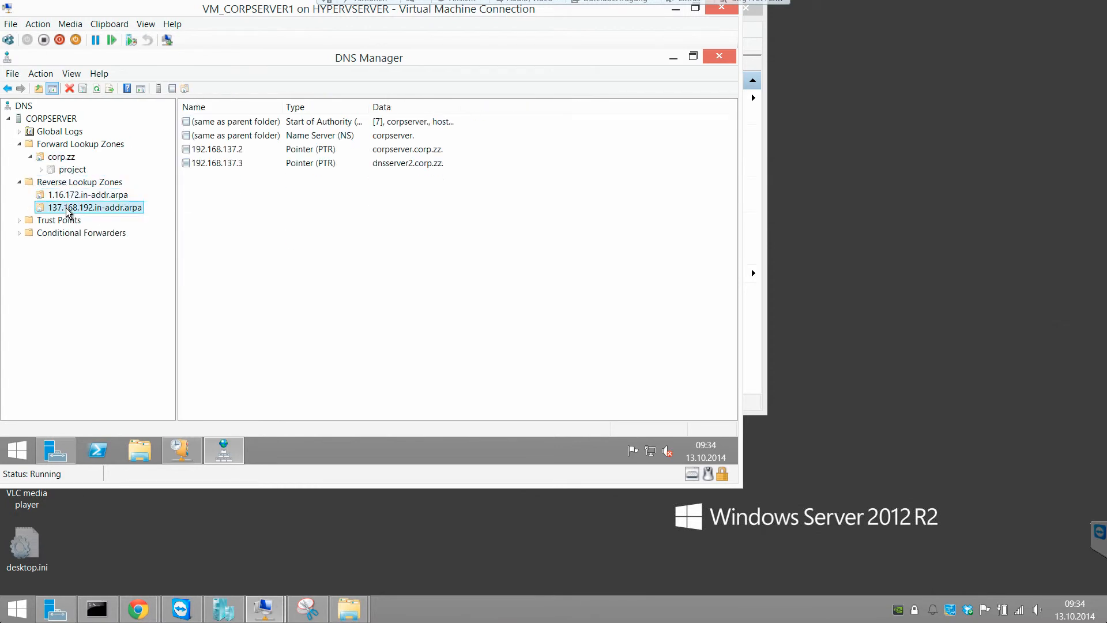
click(70, 195)
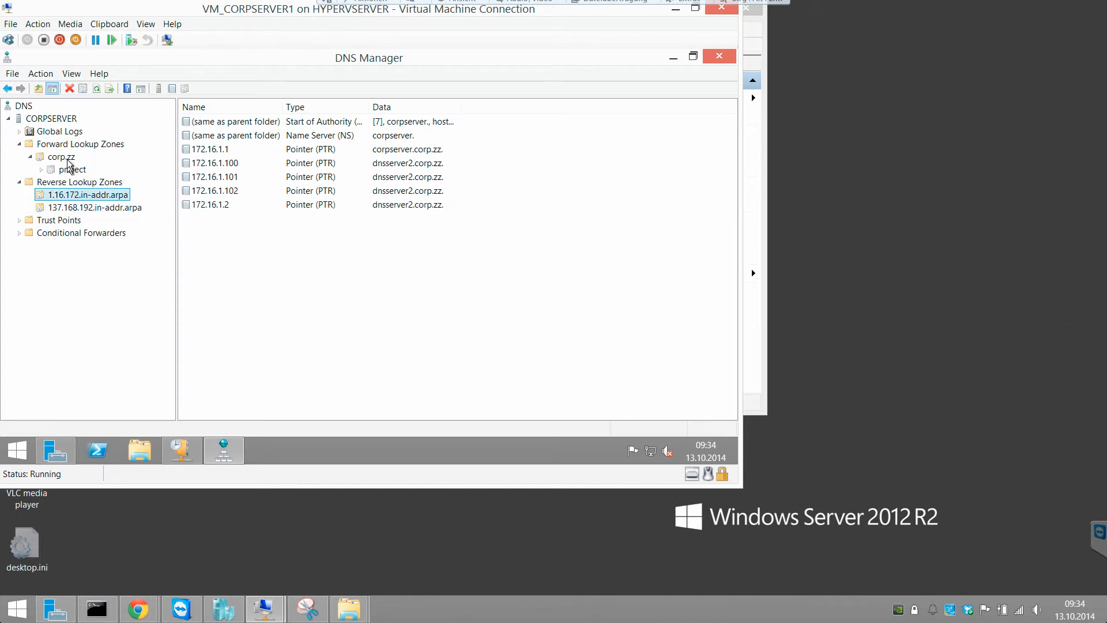
click(68, 158)
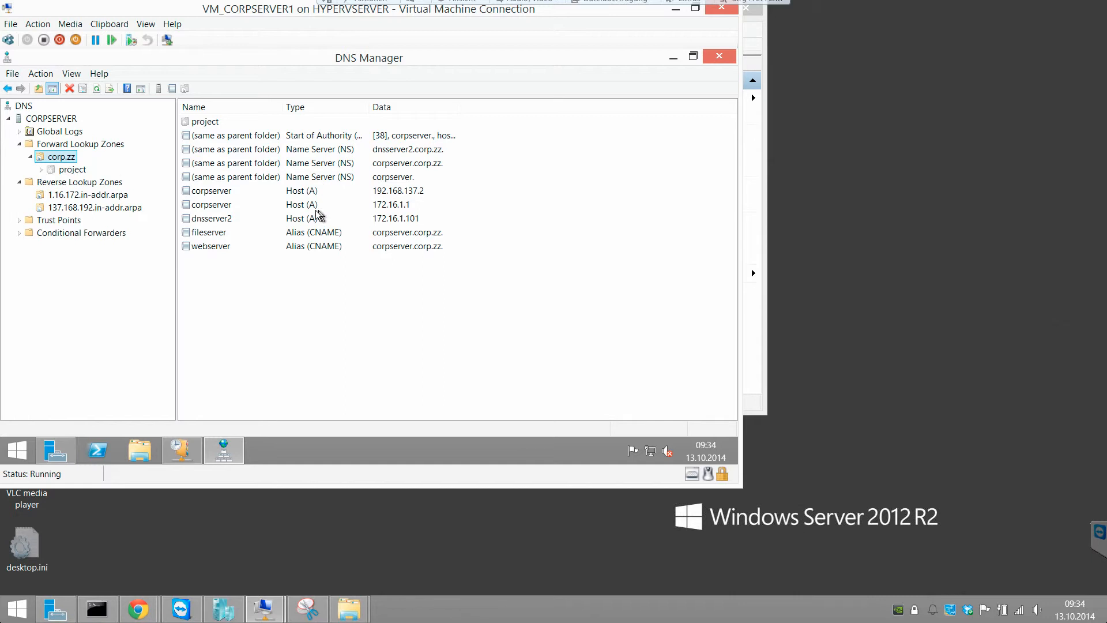
click(261, 207)
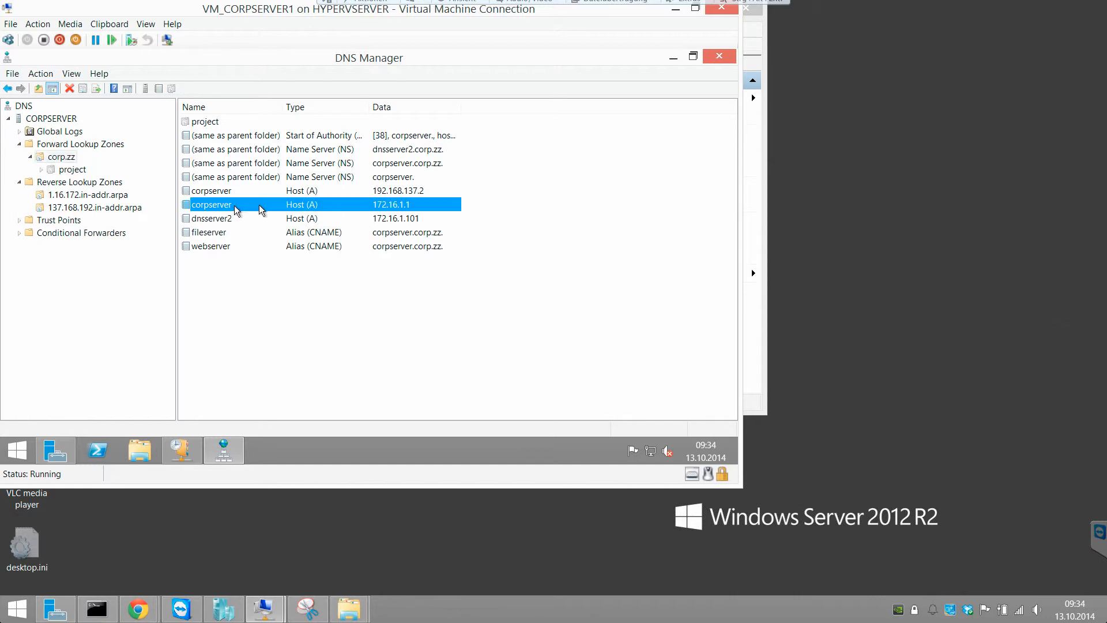
click(292, 191)
click(294, 207)
- Delete the corpserver 192.168.137.2 host record from the corp.zz zone
right_click(291, 194)
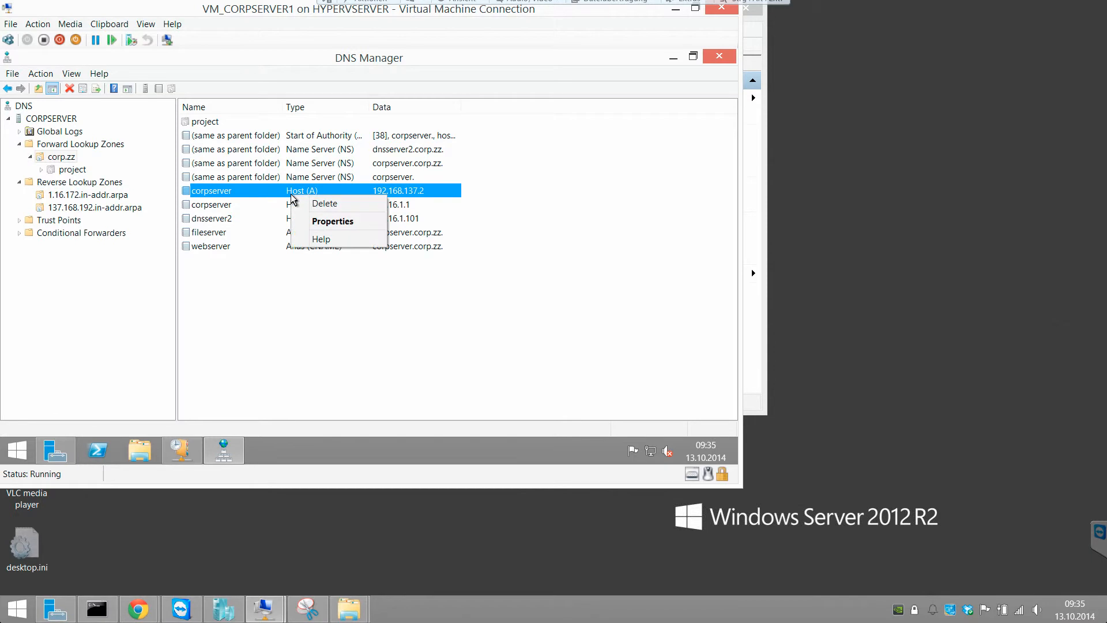
click(325, 203)
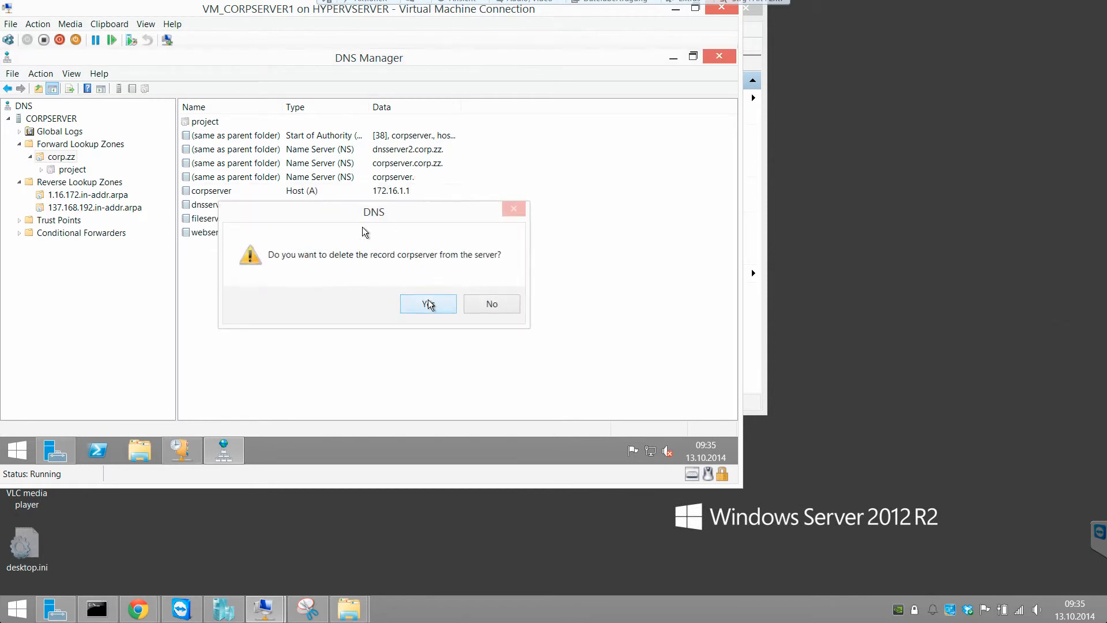
click(430, 305)
click(395, 206)
key(Up)
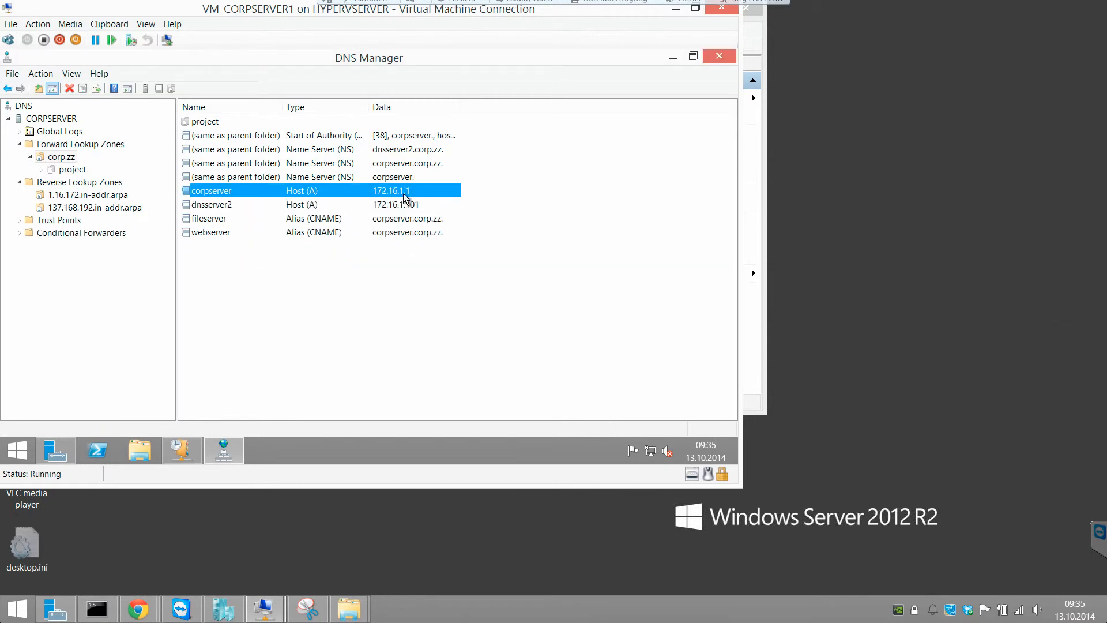
click(406, 207)
key(Up)
key(Up)
key(Up)
- In corp.zz's properties, remove the stale 'corpserver.' name server entry, apply, and close
right_click(49, 157)
click(101, 373)
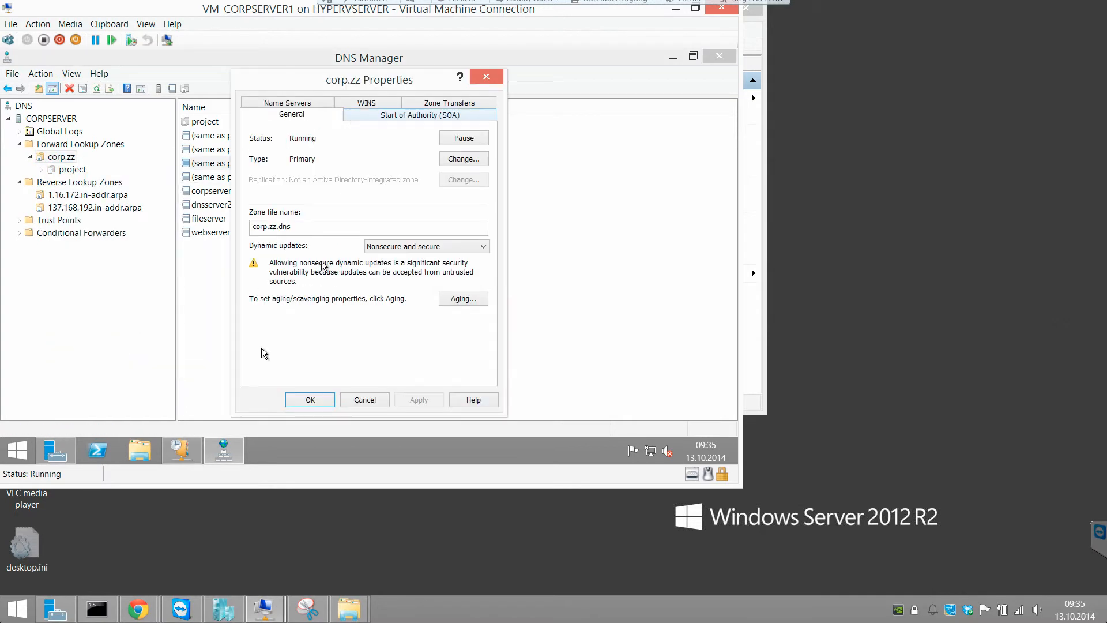
click(366, 112)
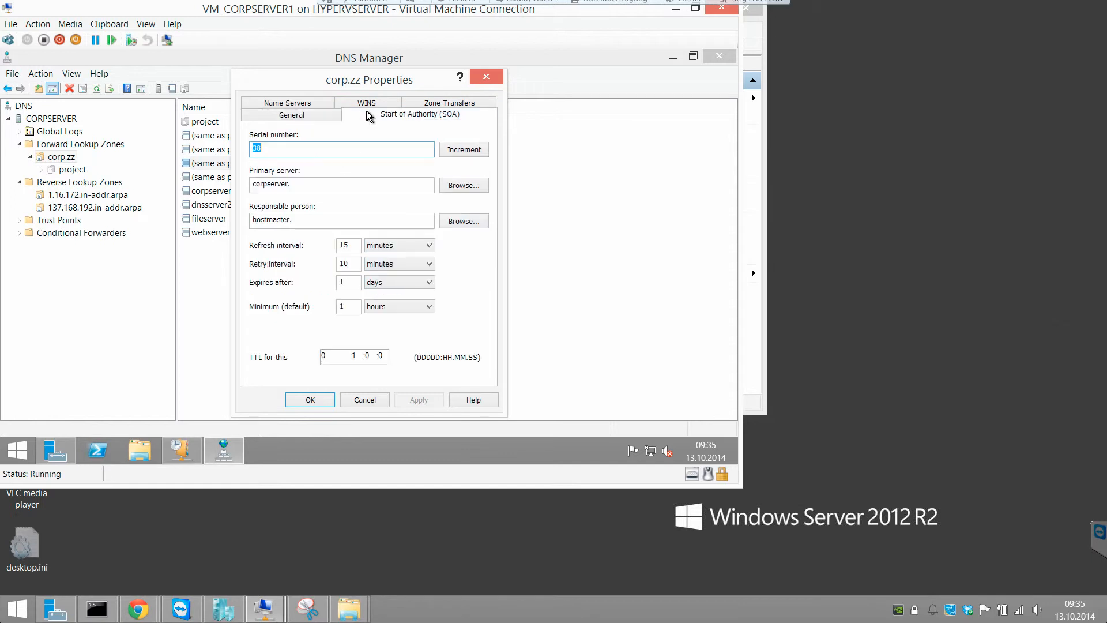
click(302, 102)
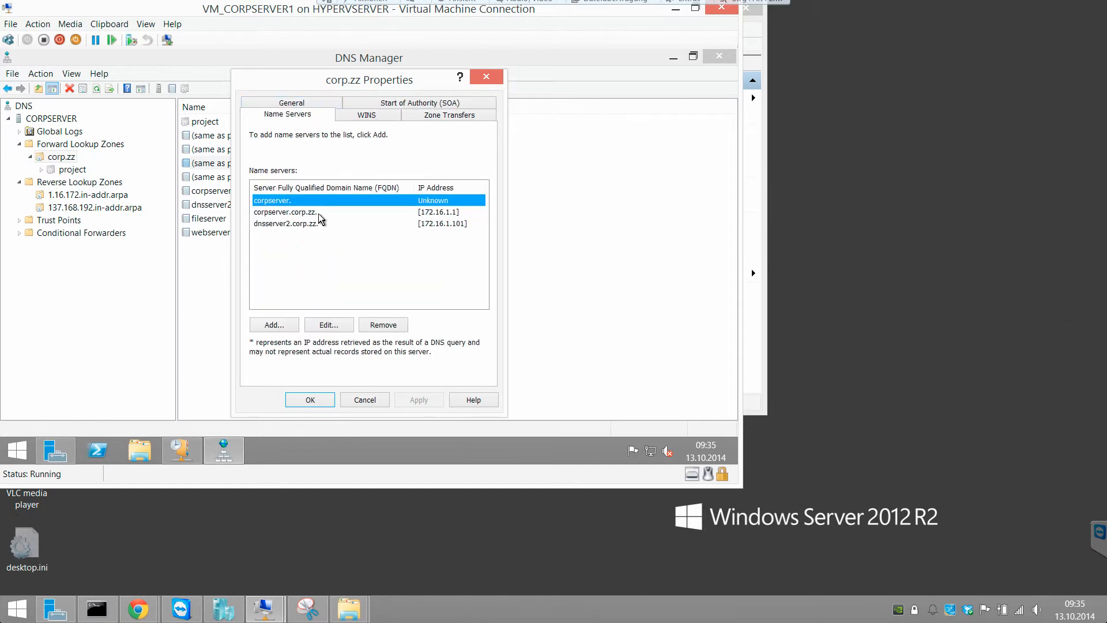
click(321, 212)
click(323, 200)
click(374, 324)
click(422, 401)
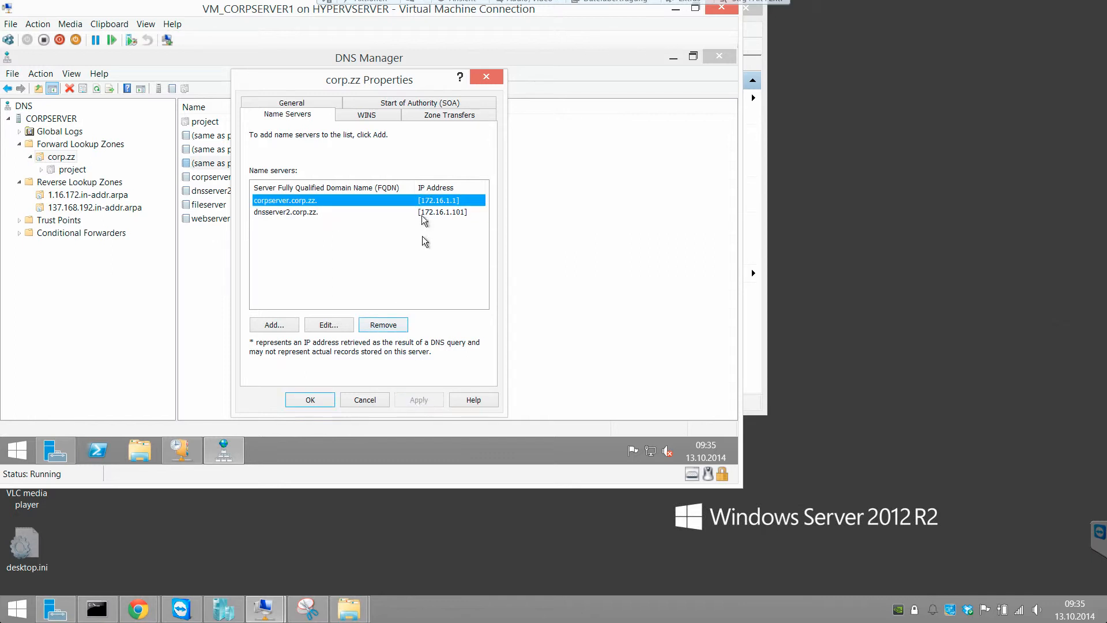
click(424, 115)
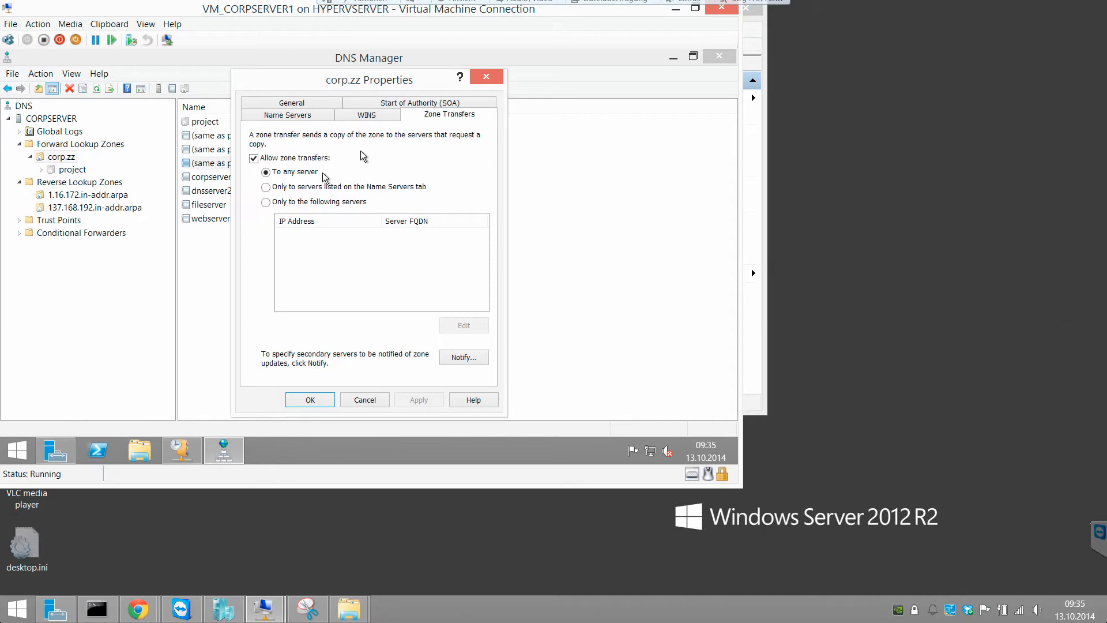
click(309, 400)
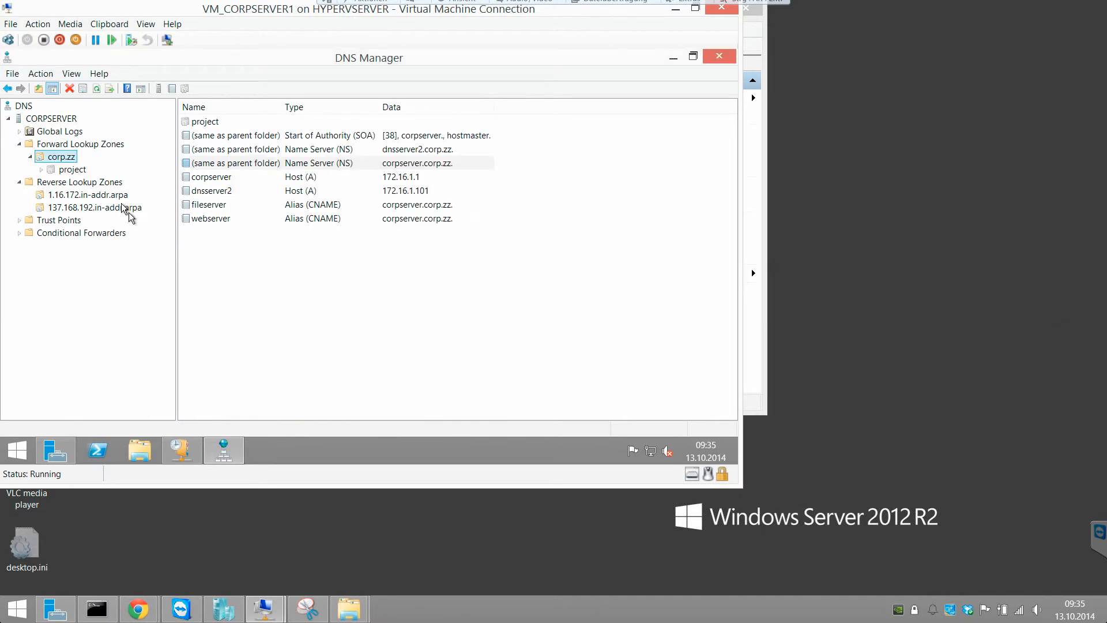
- Delete the 137.168.192.in-addr.arpa reverse lookup zone
click(327, 179)
click(330, 191)
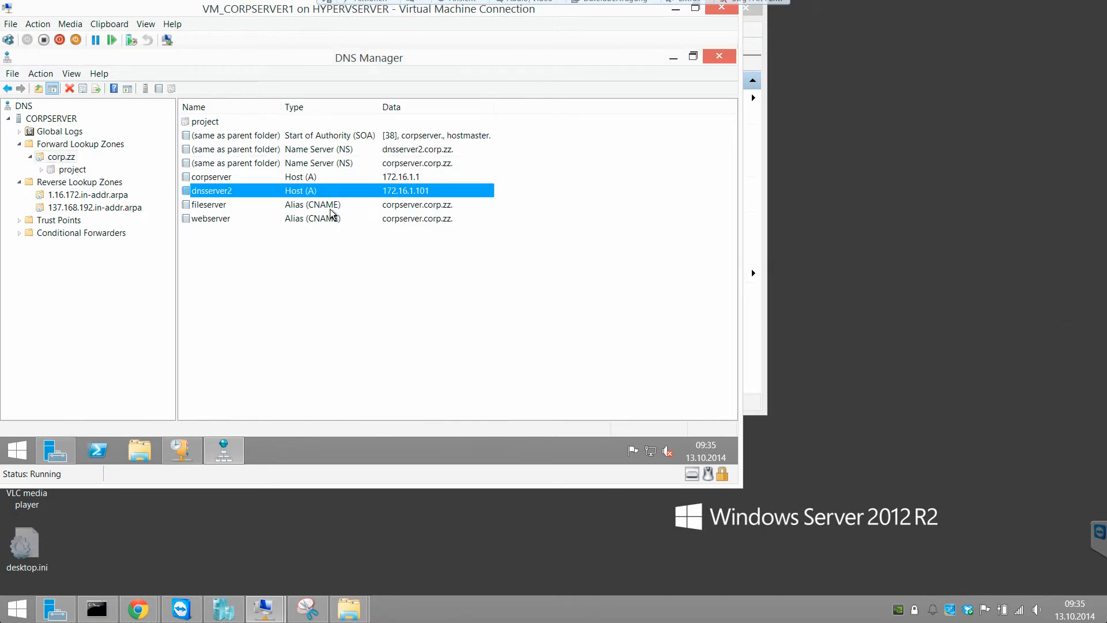
click(79, 209)
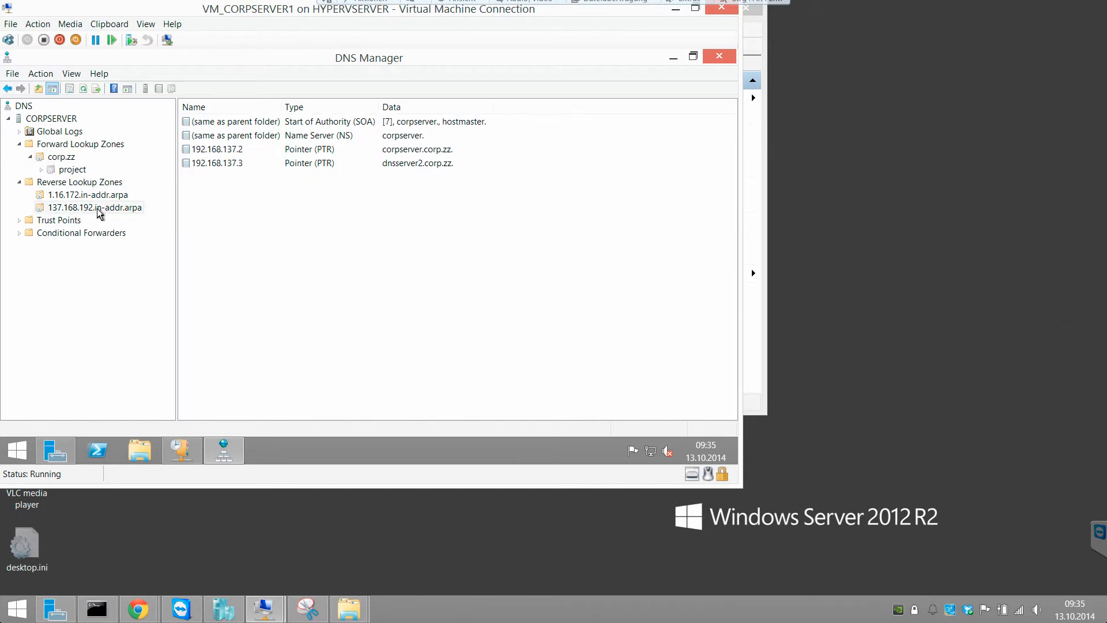
right_click(99, 211)
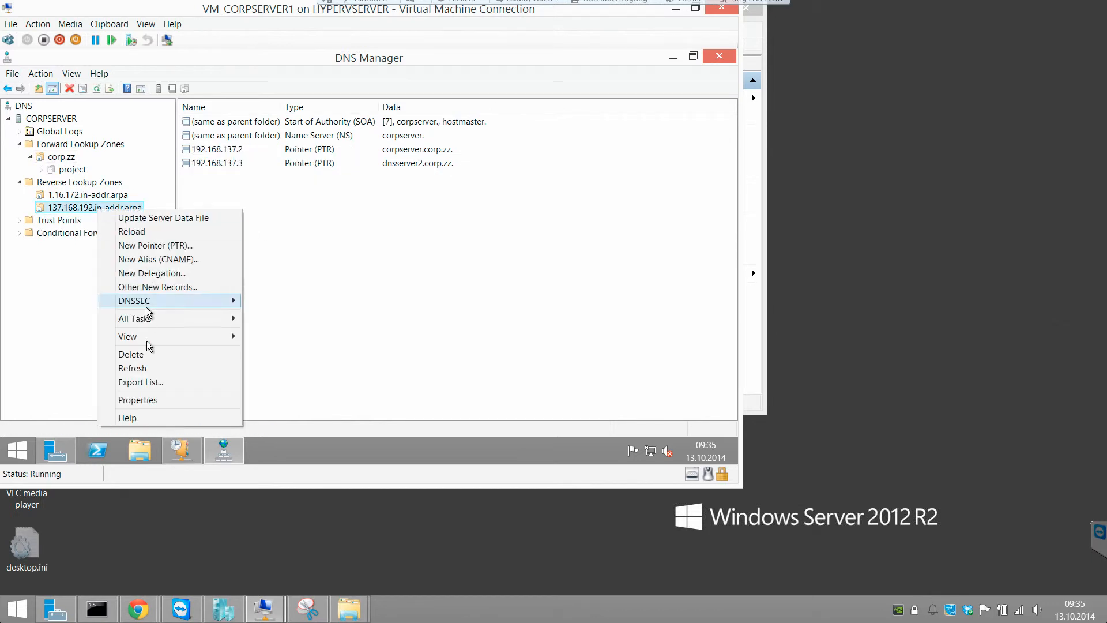
click(148, 356)
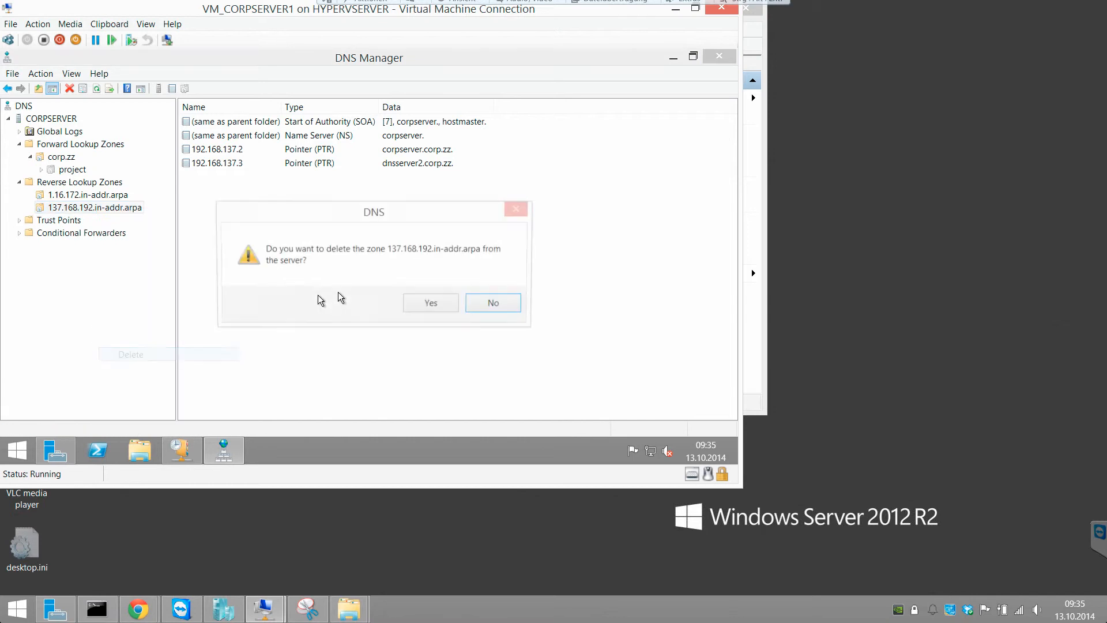
click(430, 296)
- Allow zone transfers to any server for the 1.16.172.in-addr.arpa zone
click(91, 197)
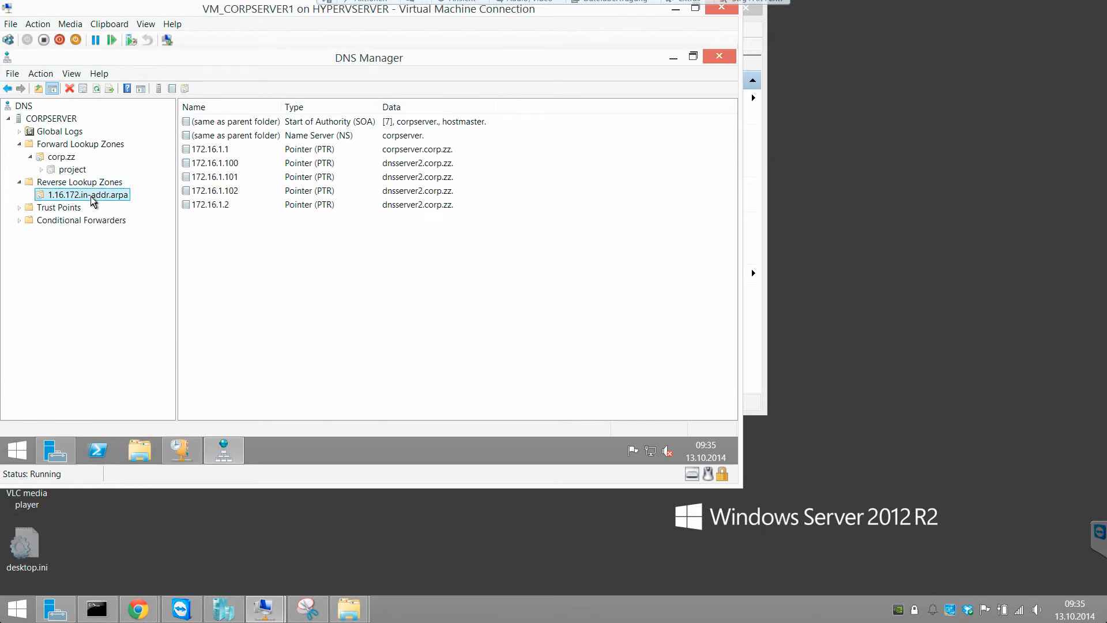
right_click(93, 199)
click(146, 383)
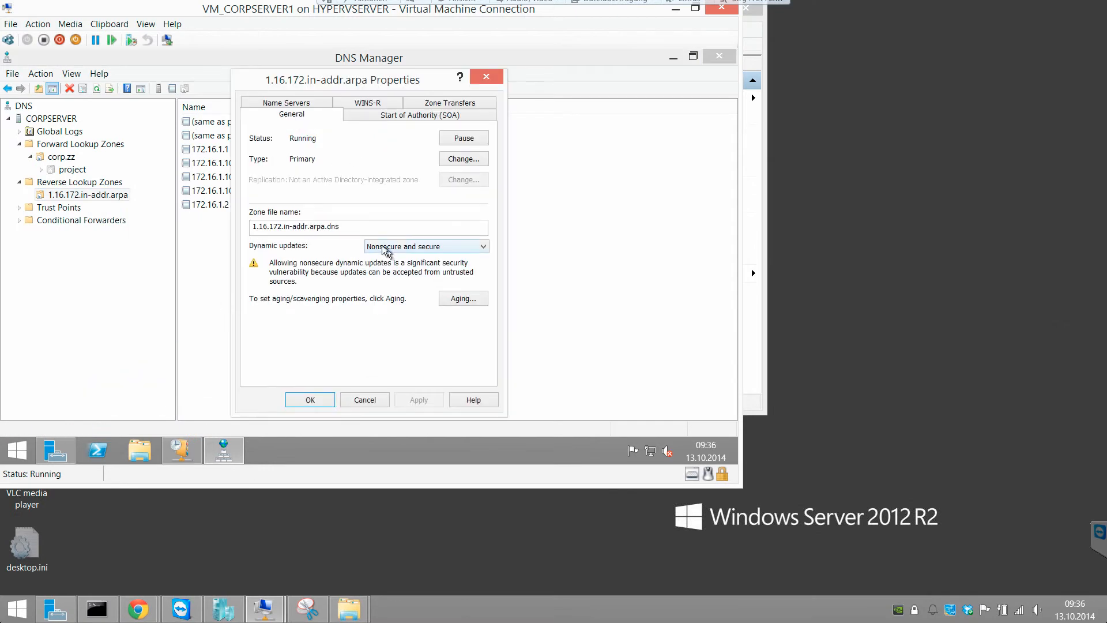
click(402, 114)
click(430, 104)
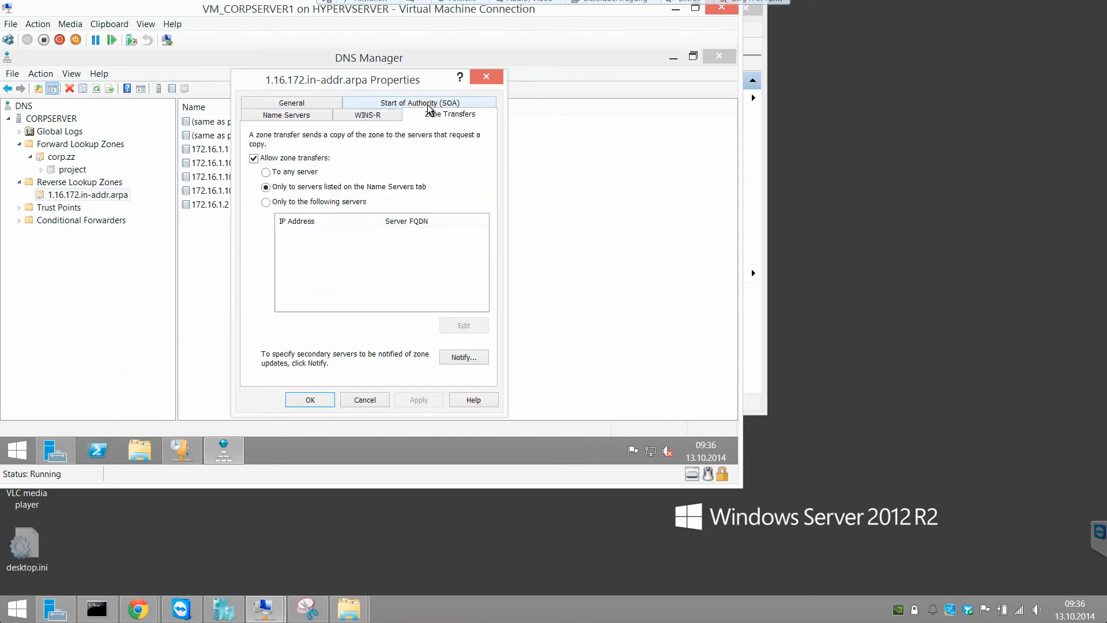
click(306, 173)
click(413, 398)
- Give the zone's corpserver name server the IP address 172.16.1.1 and save the properties
click(368, 114)
click(320, 115)
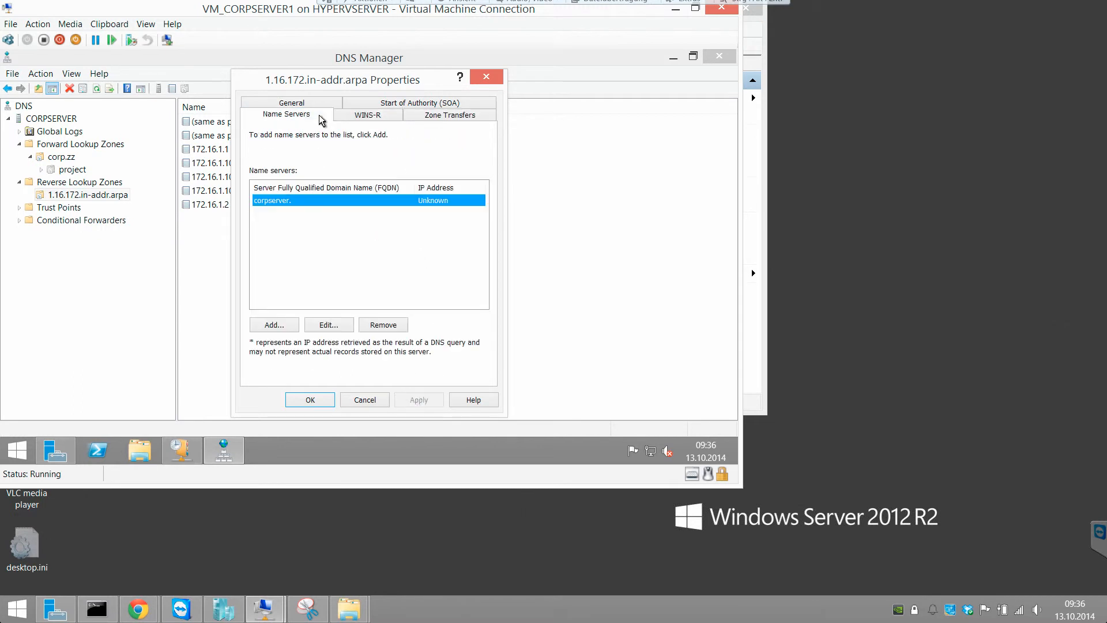
click(330, 324)
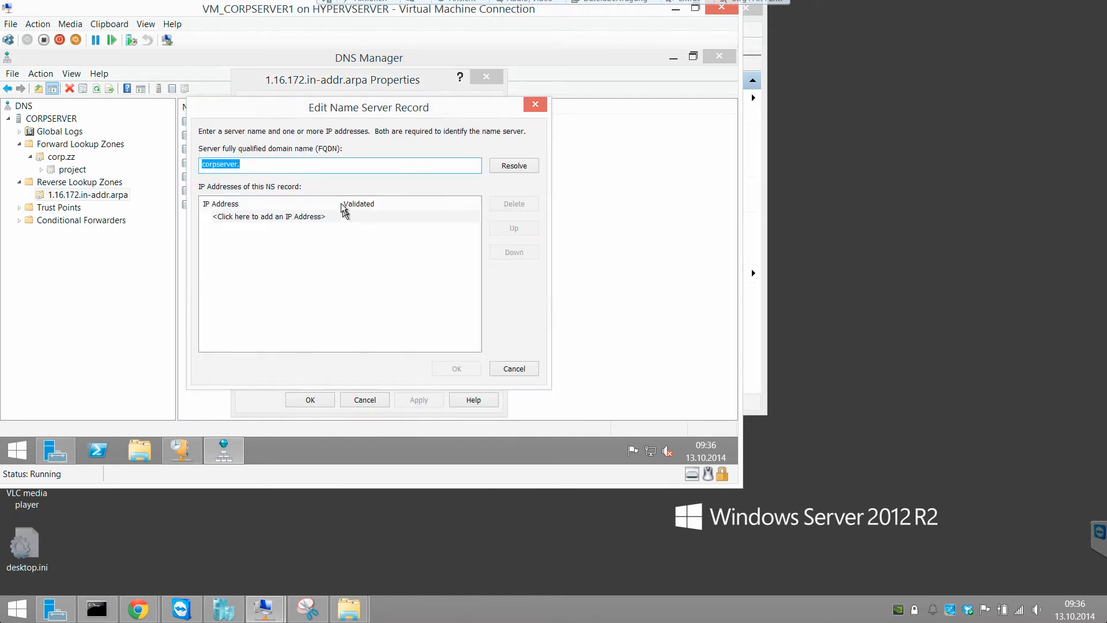
click(328, 218)
text(172.16.1.1)
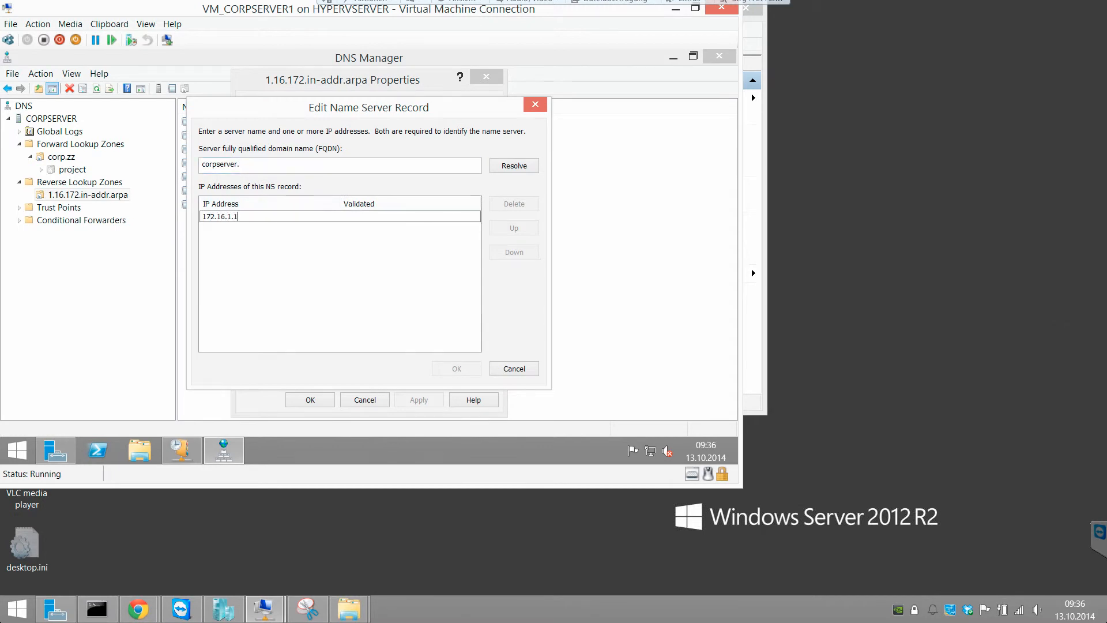
key(Return)
click(459, 369)
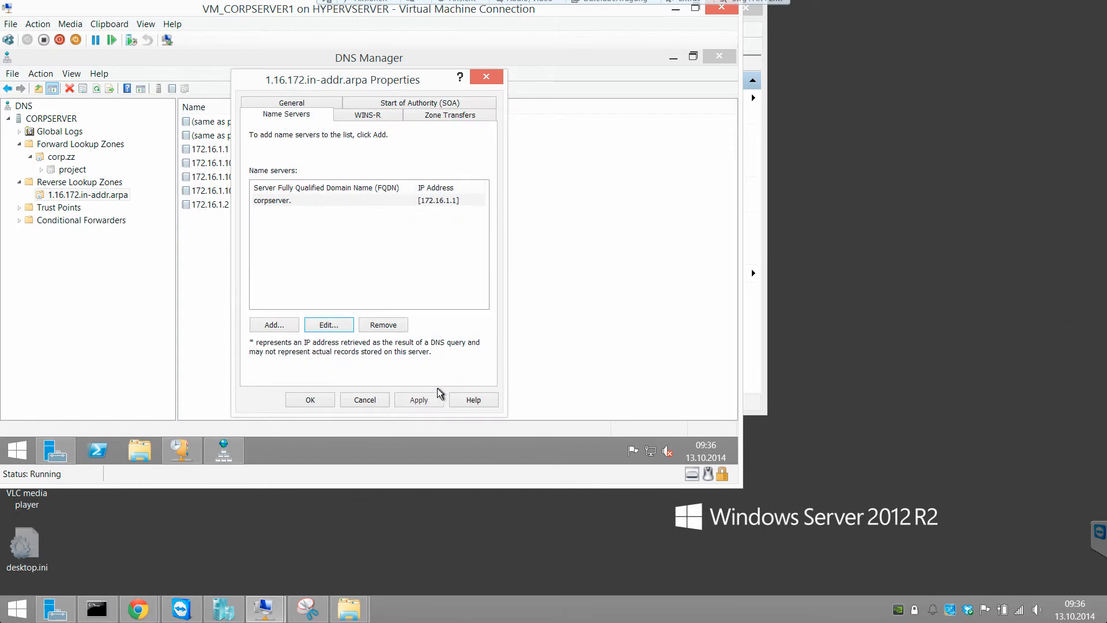
click(436, 400)
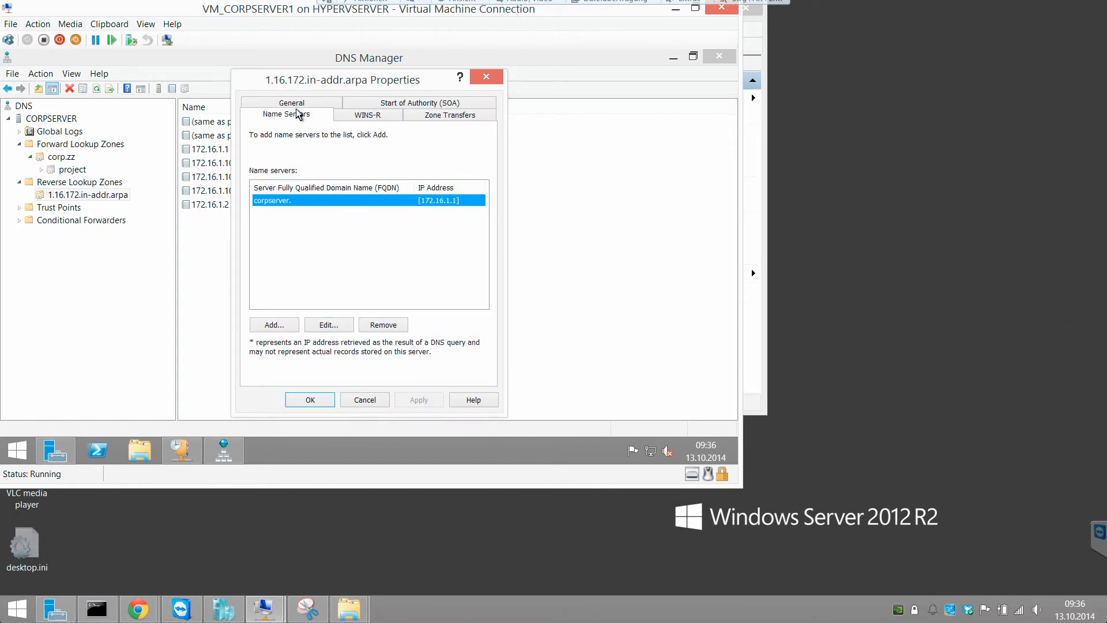
click(325, 401)
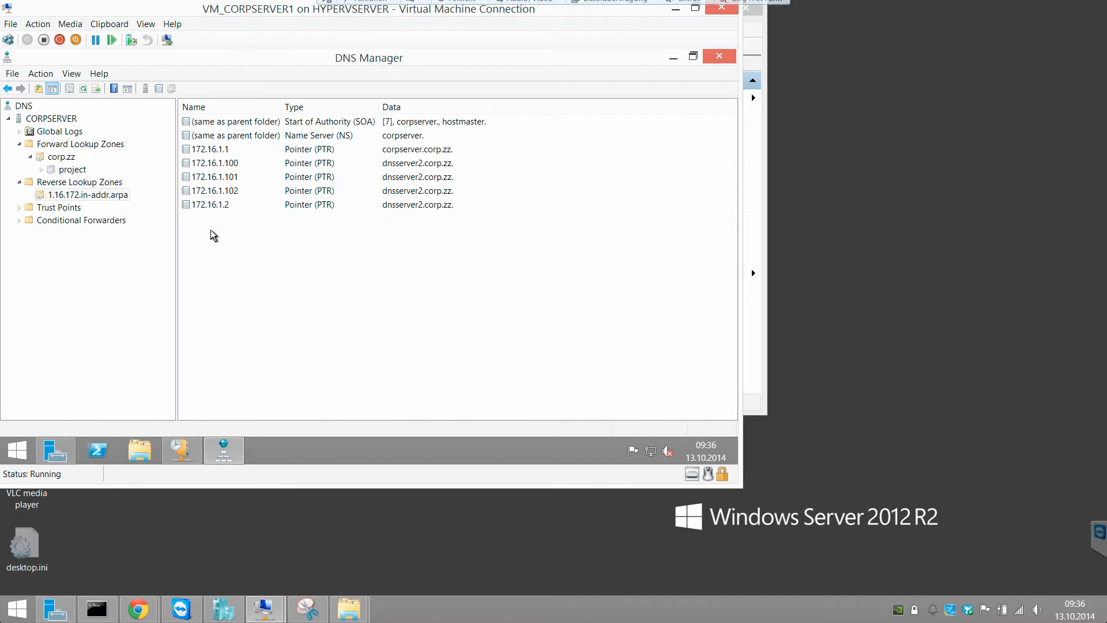
- Maximize the DHCP console and expand corpserver's IPv4 node, viewing the 172.17.0.0 scope
click(183, 449)
click(336, 96)
click(24, 121)
click(8, 118)
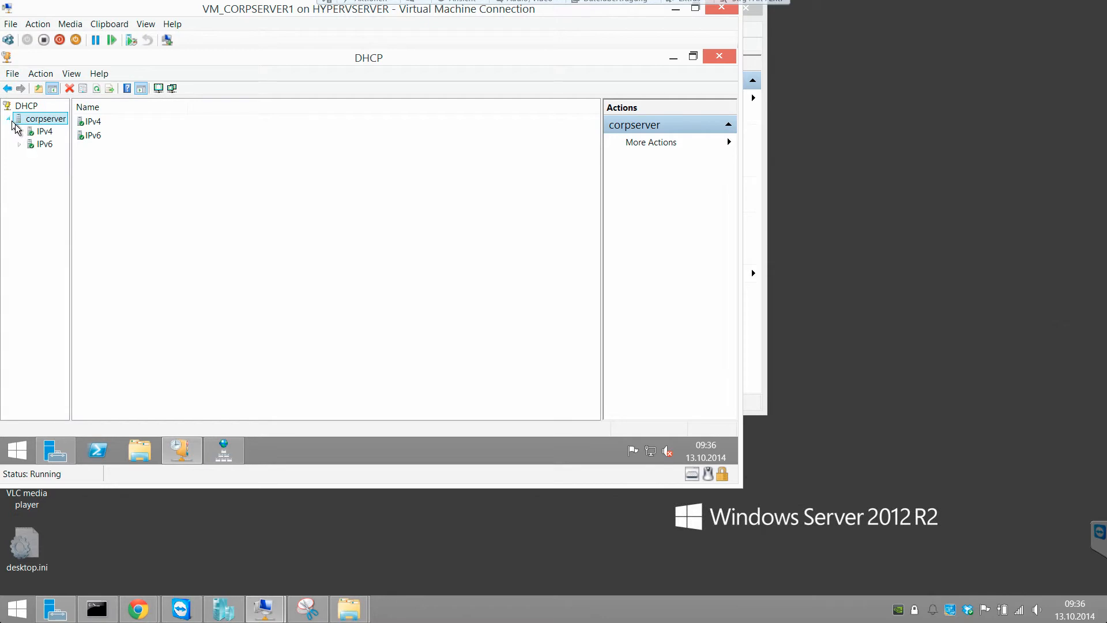
click(19, 131)
click(55, 154)
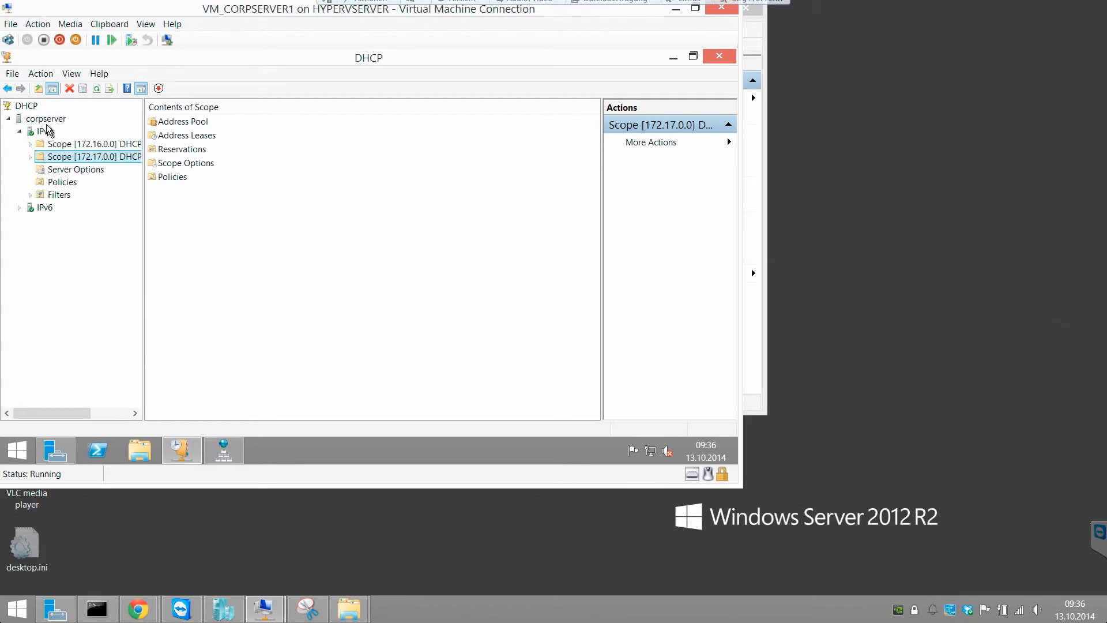
- Review the IPv4 properties' DNS update settings and cancel without changes
right_click(47, 132)
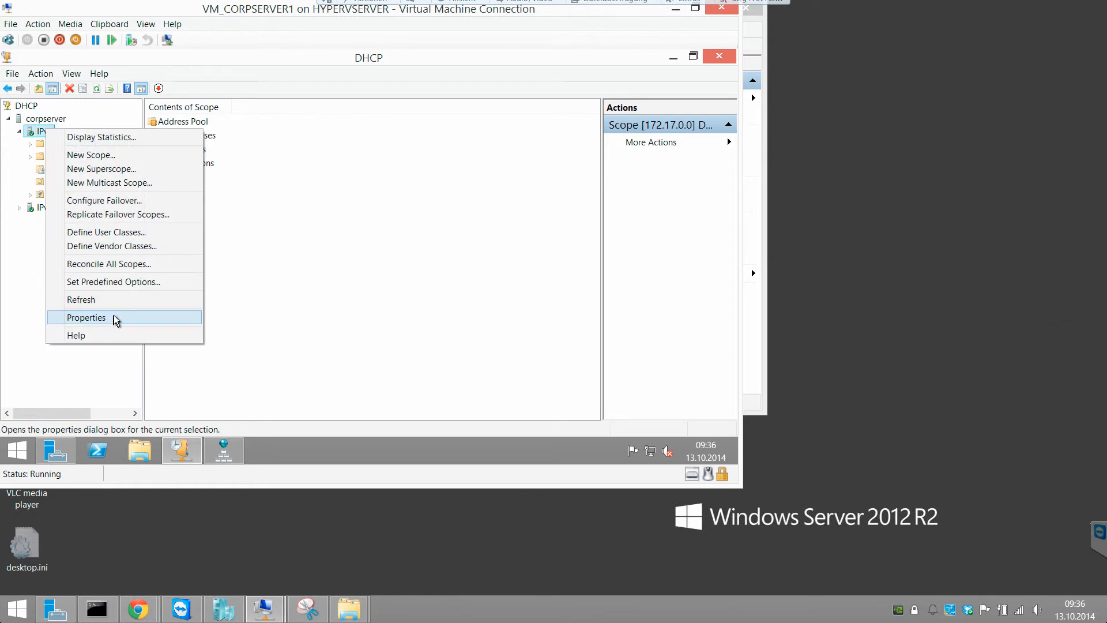
click(113, 314)
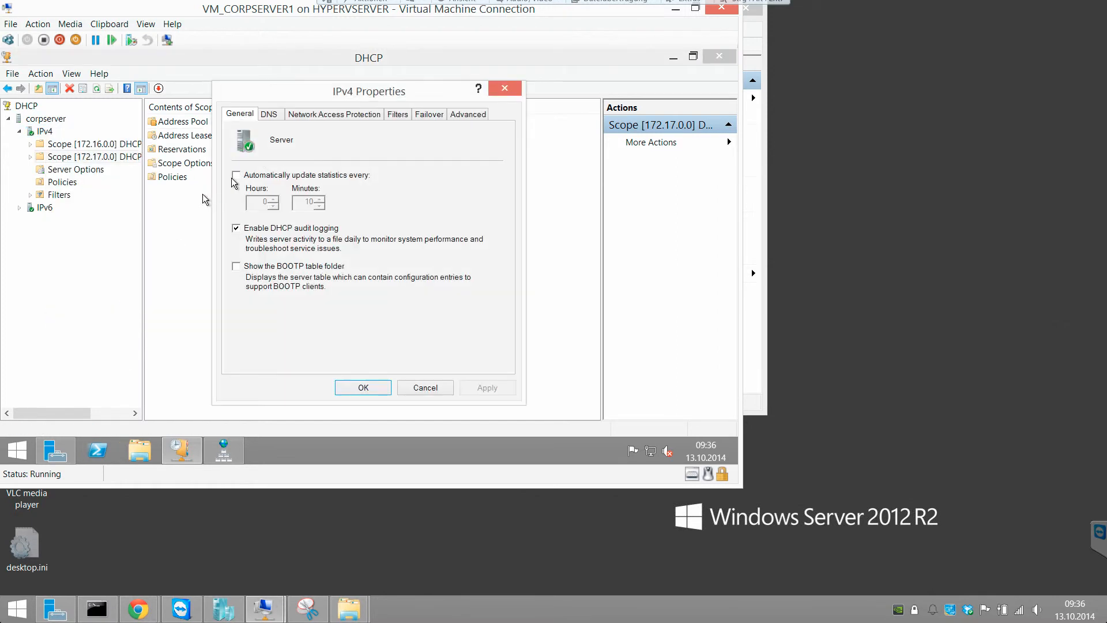
click(280, 117)
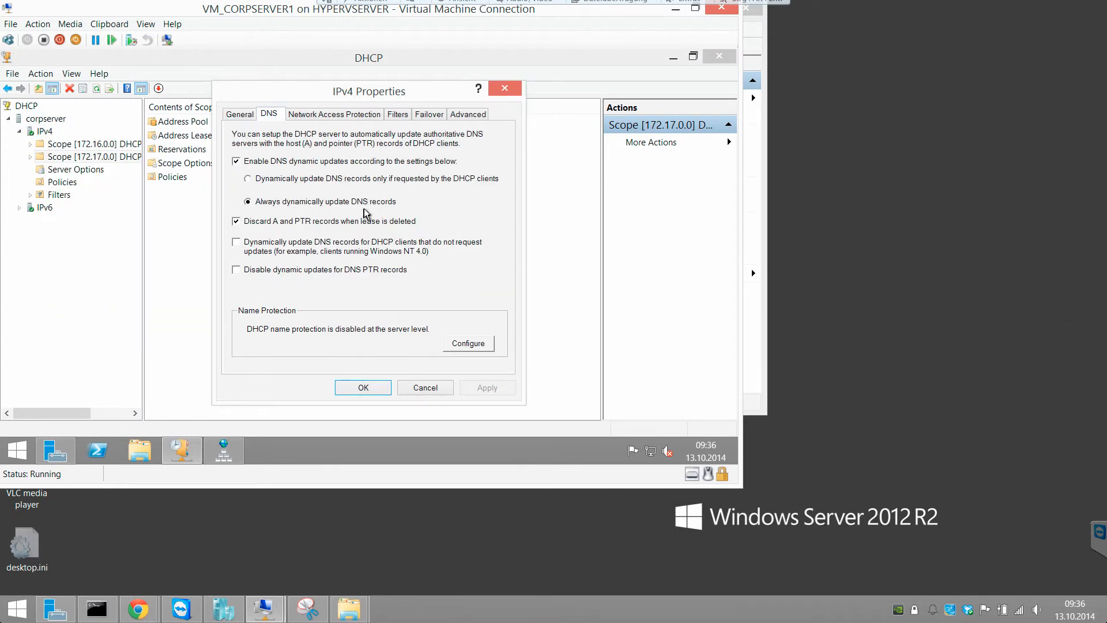
click(425, 388)
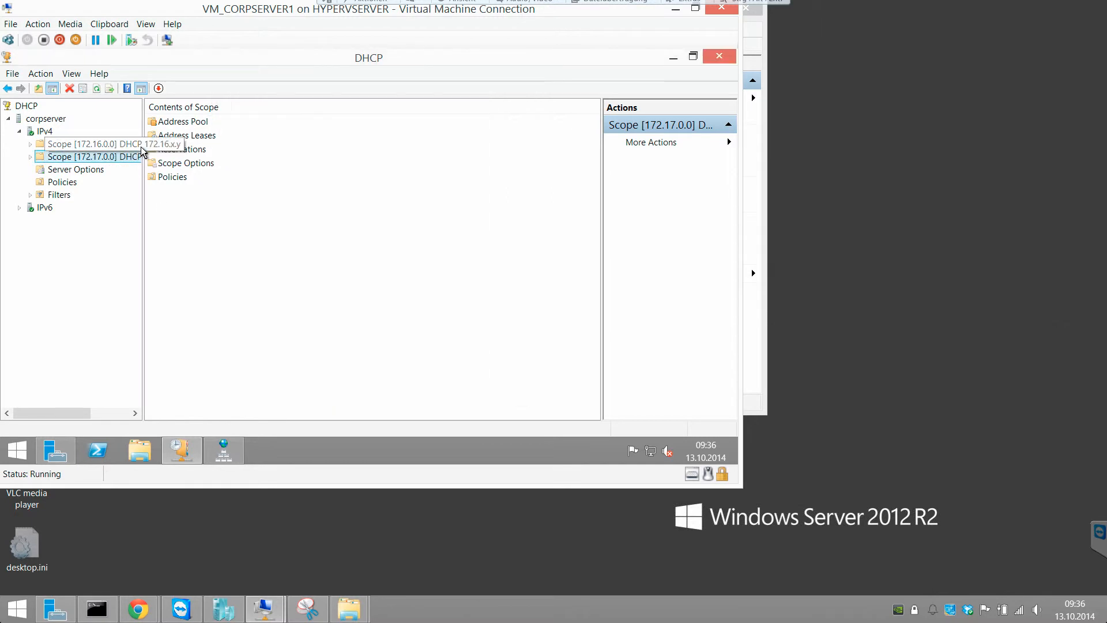
- Delete the 172.17.0.0 DHCP scope
drag(143, 139, 205, 139)
double_click(120, 160)
click(117, 143)
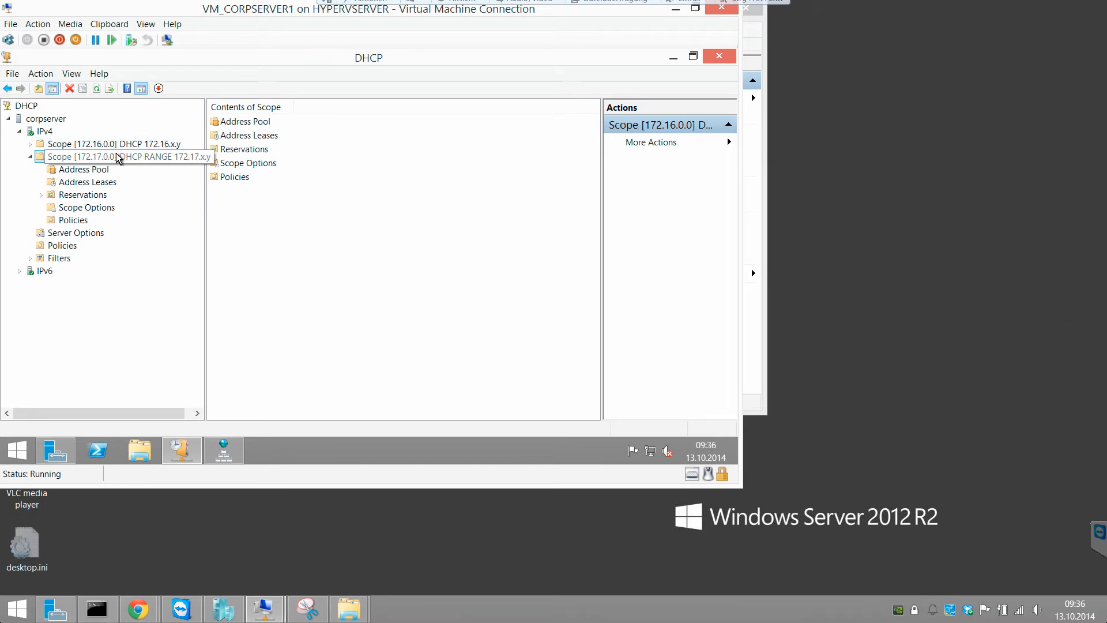
right_click(118, 157)
click(184, 269)
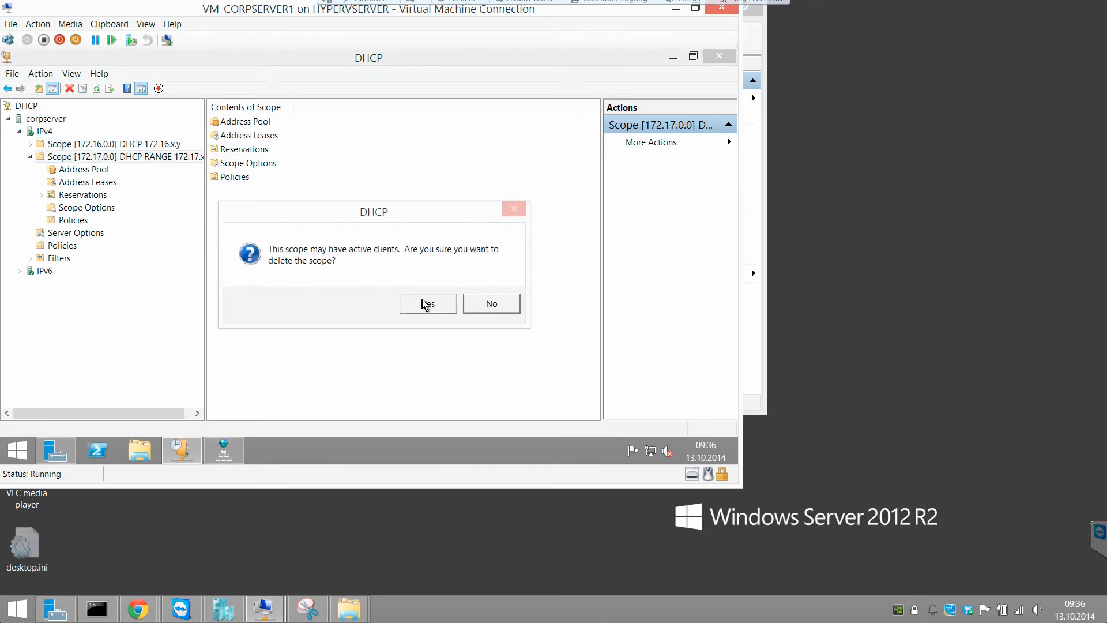
click(423, 304)
- Inspect the 172.16.0.0 scope's leases, reservations and options, auto-fitting the Option Name column
double_click(160, 146)
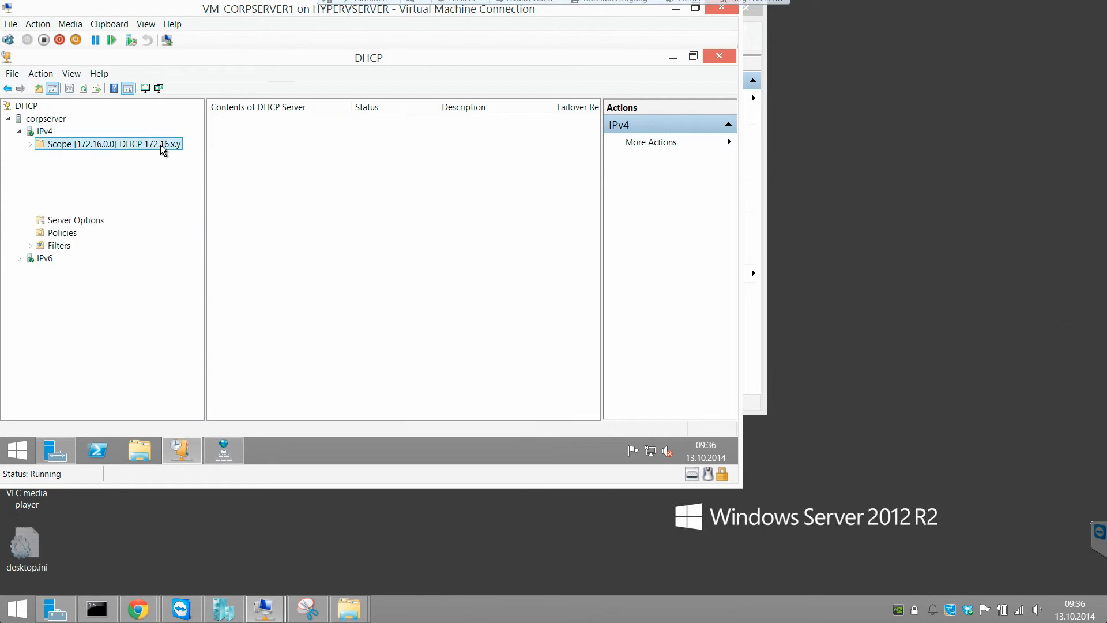
click(111, 171)
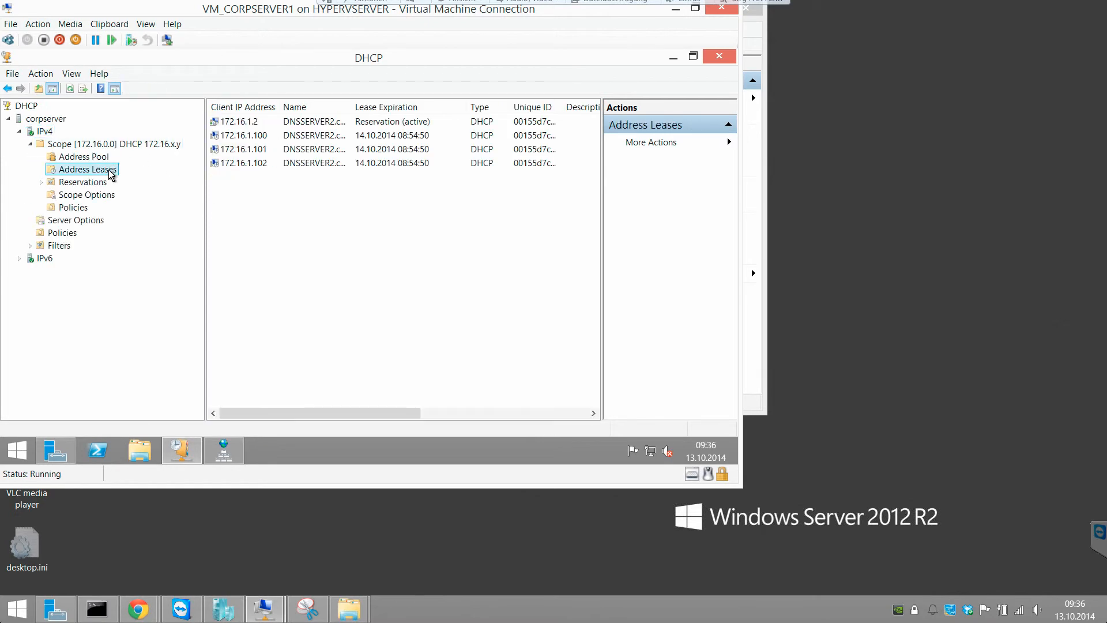
click(94, 182)
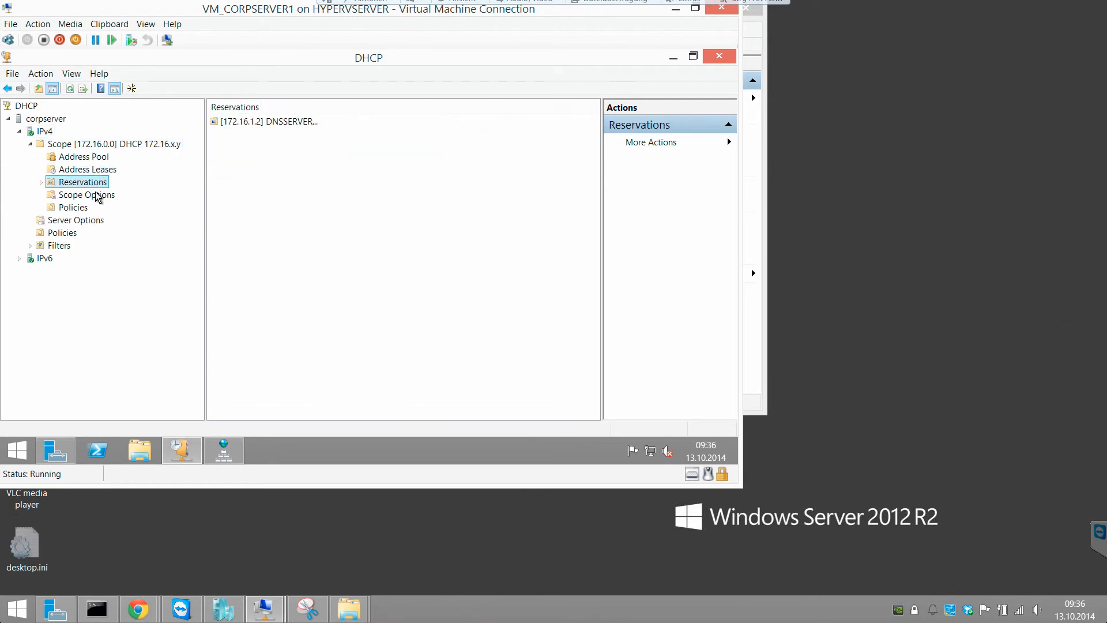
double_click(88, 187)
click(91, 195)
click(90, 209)
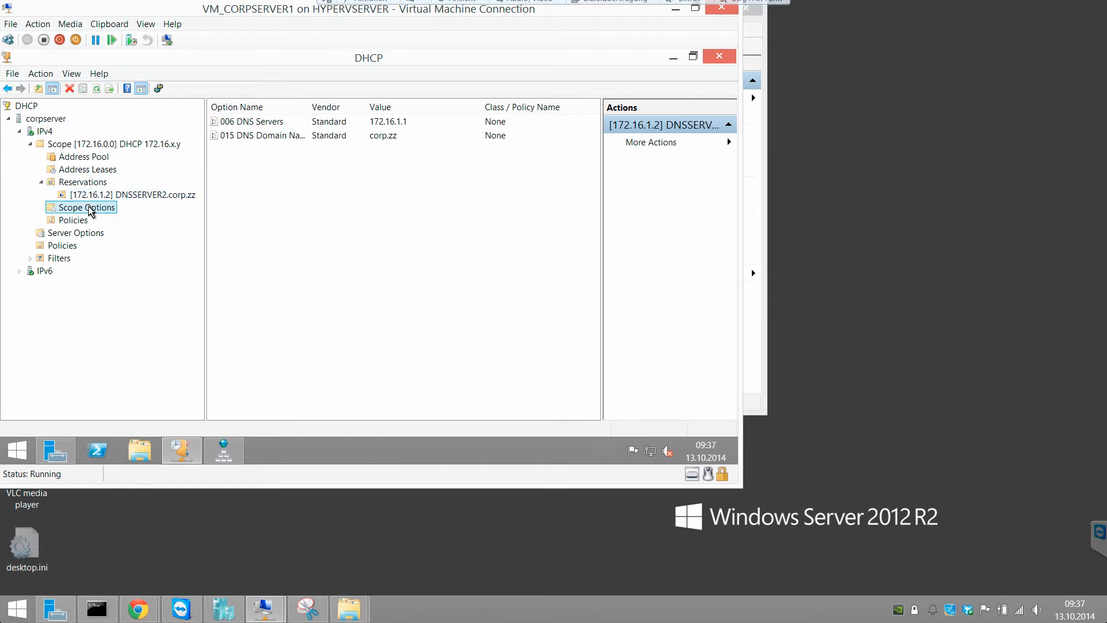
click(263, 181)
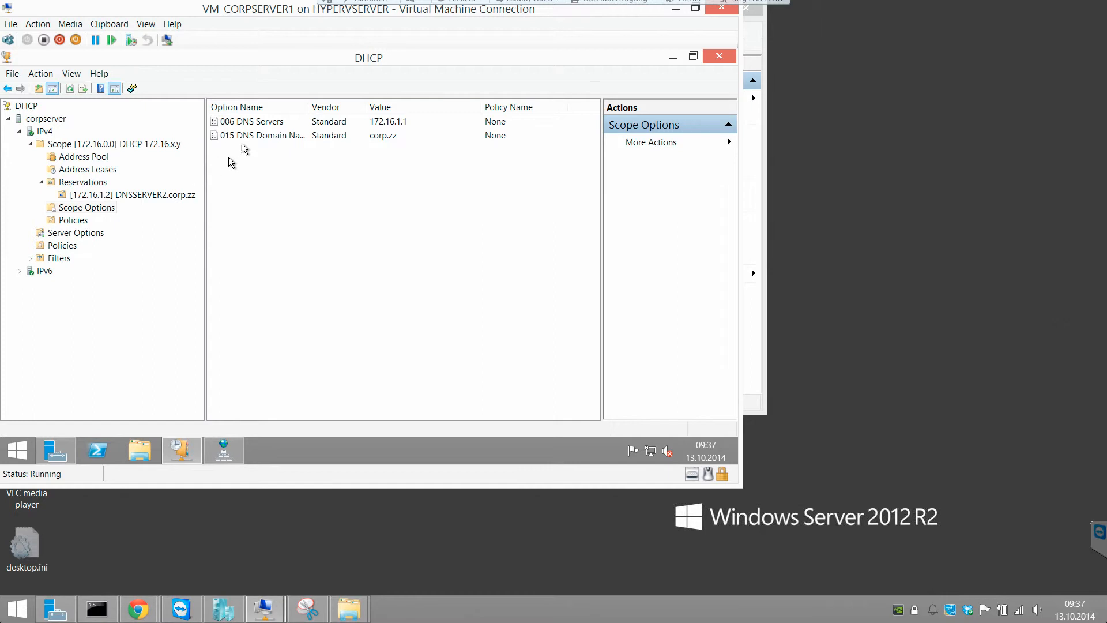
click(300, 137)
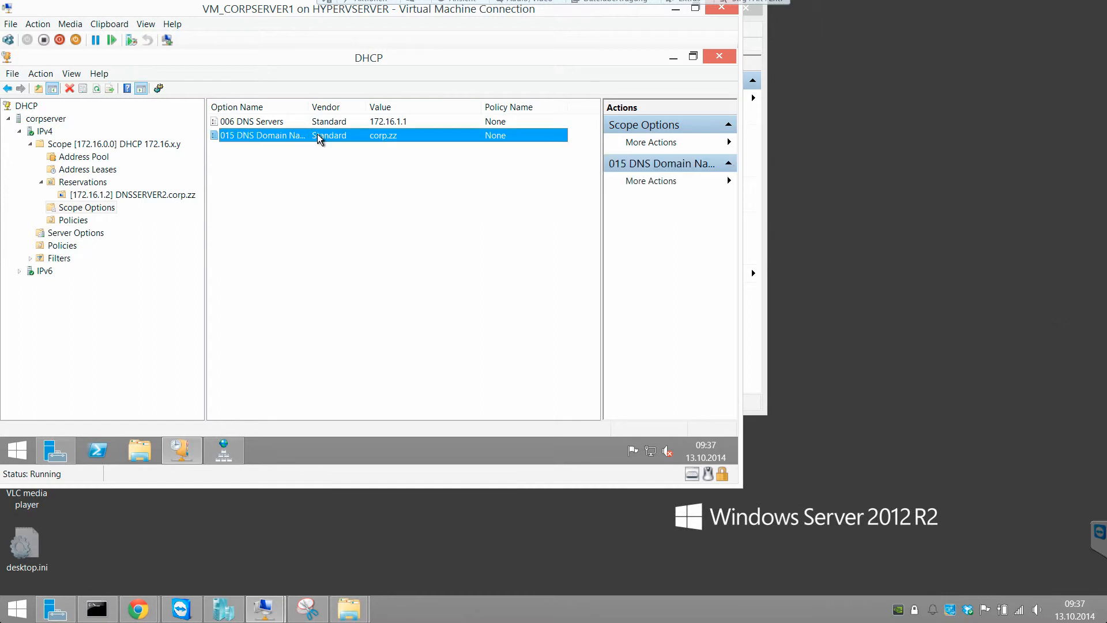
double_click(307, 105)
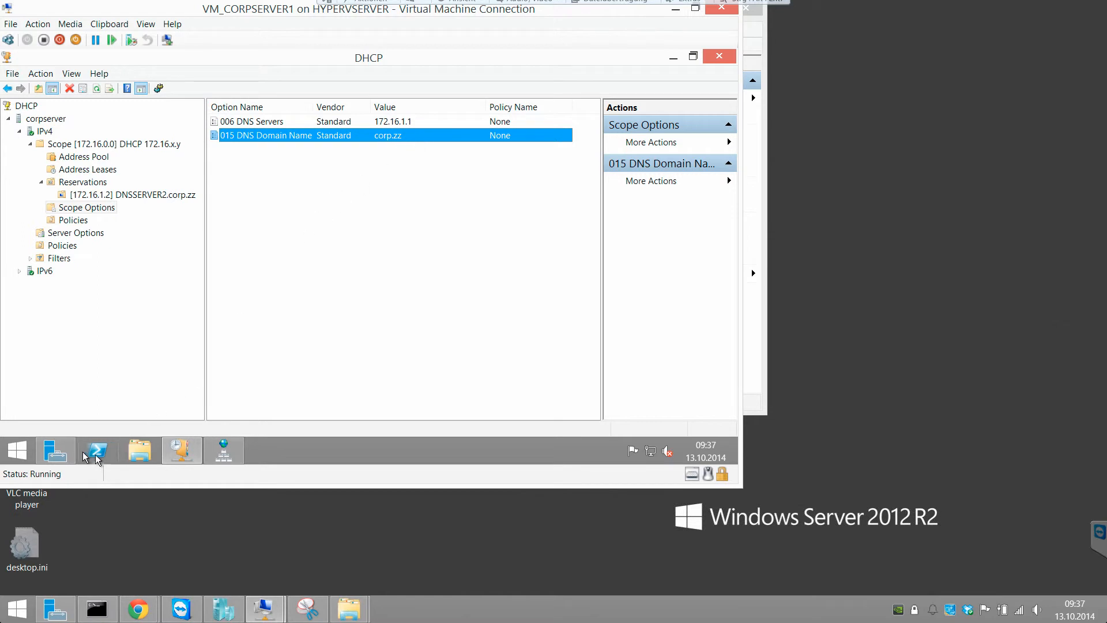
- Start Add Roles and Features for CORPSERVER as role-based installation and tick Active Directory Domain Services
click(57, 448)
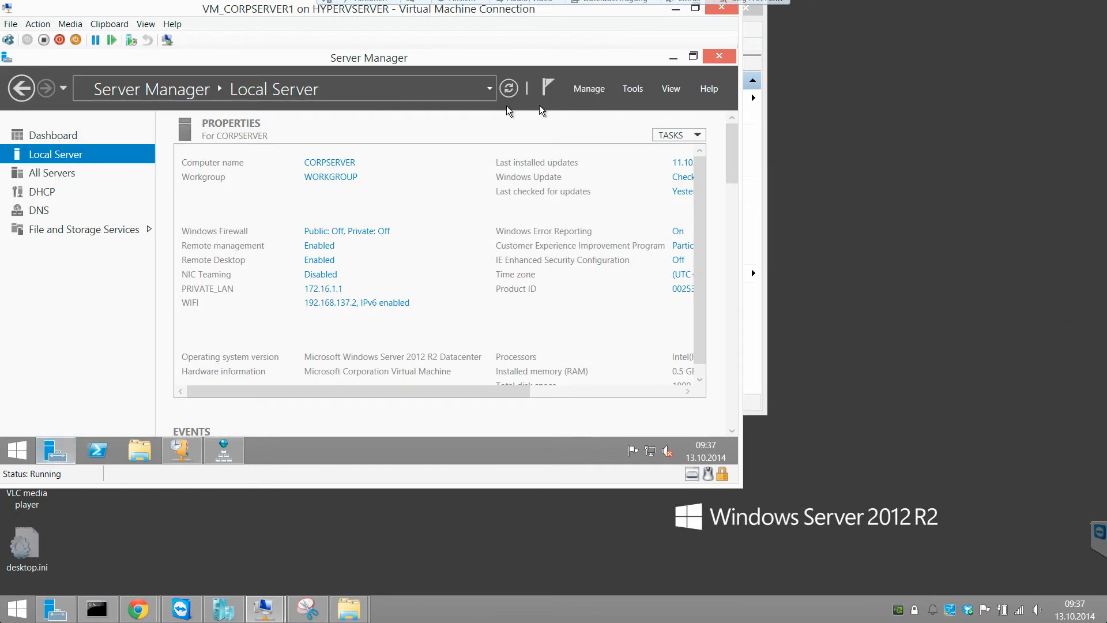
click(594, 92)
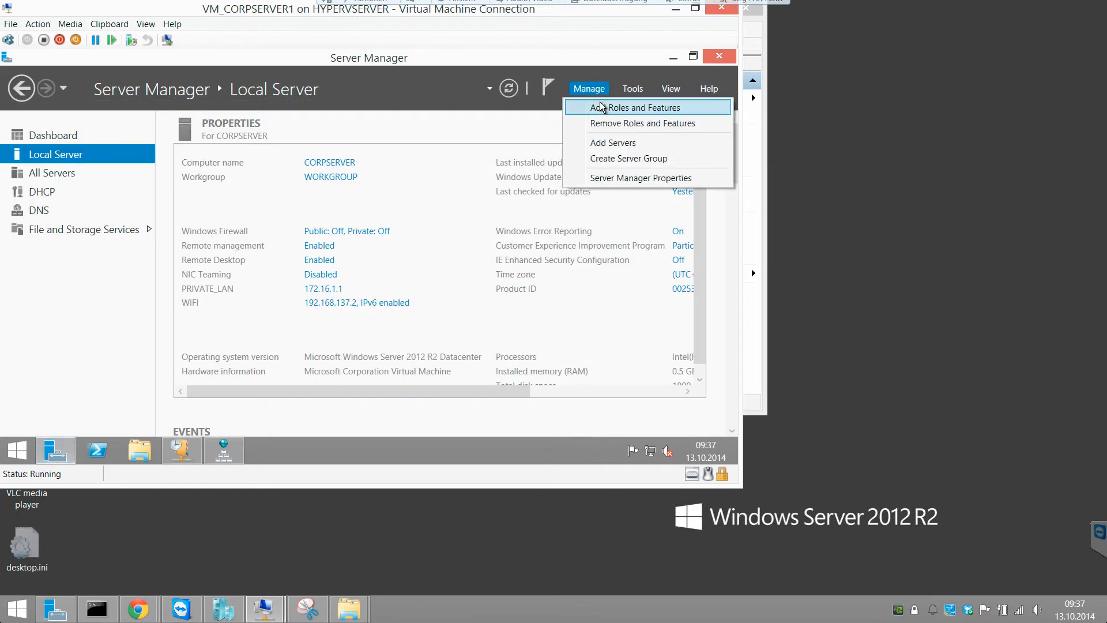
click(600, 107)
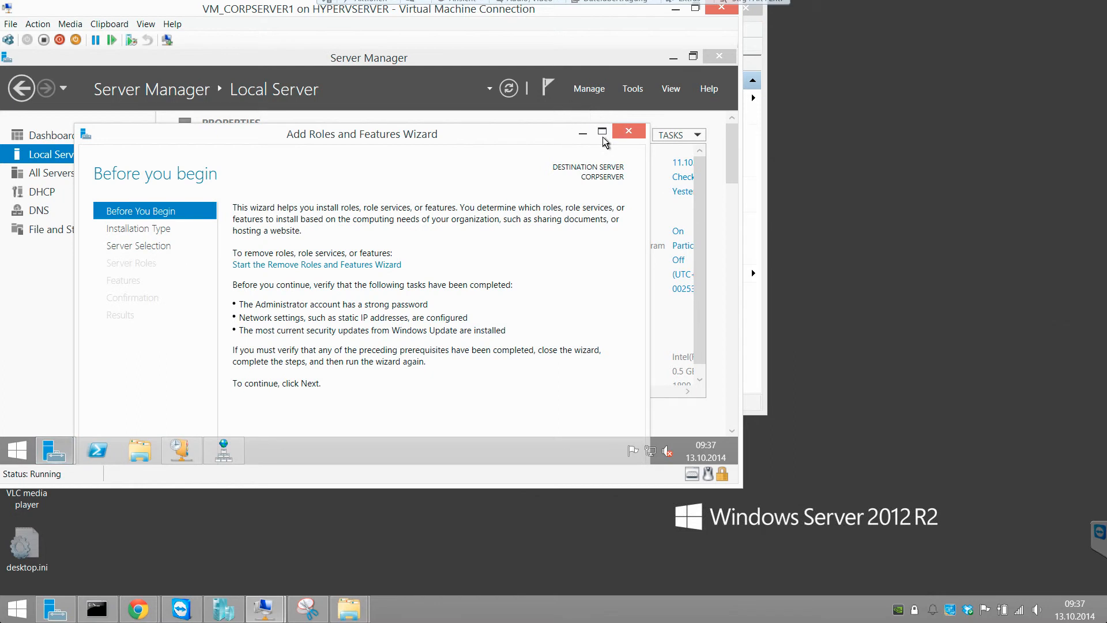
click(603, 136)
click(557, 433)
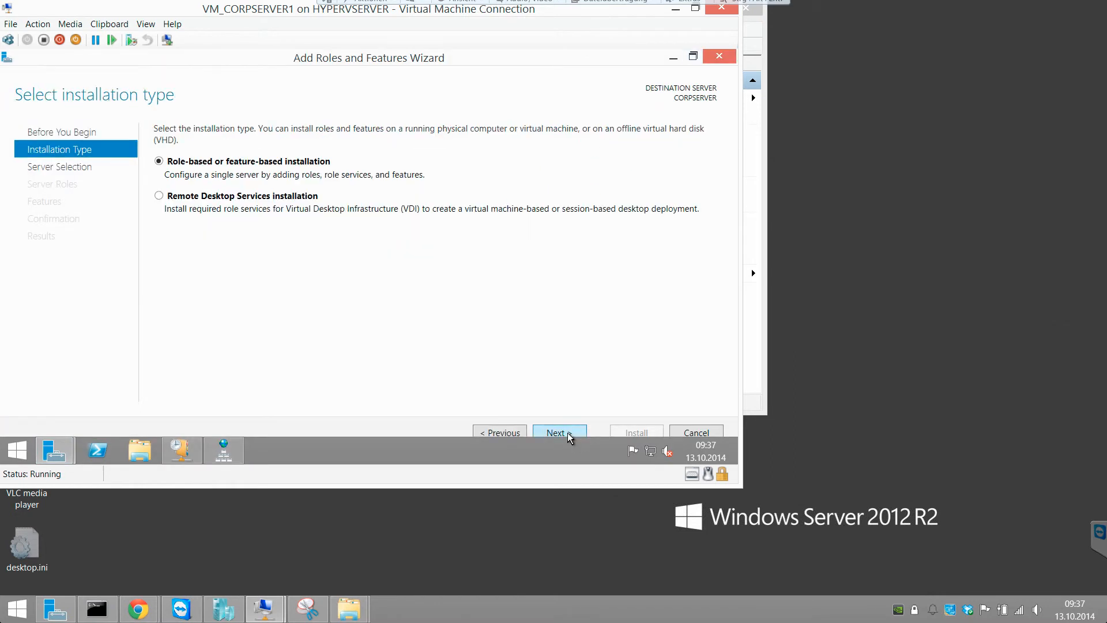
click(566, 432)
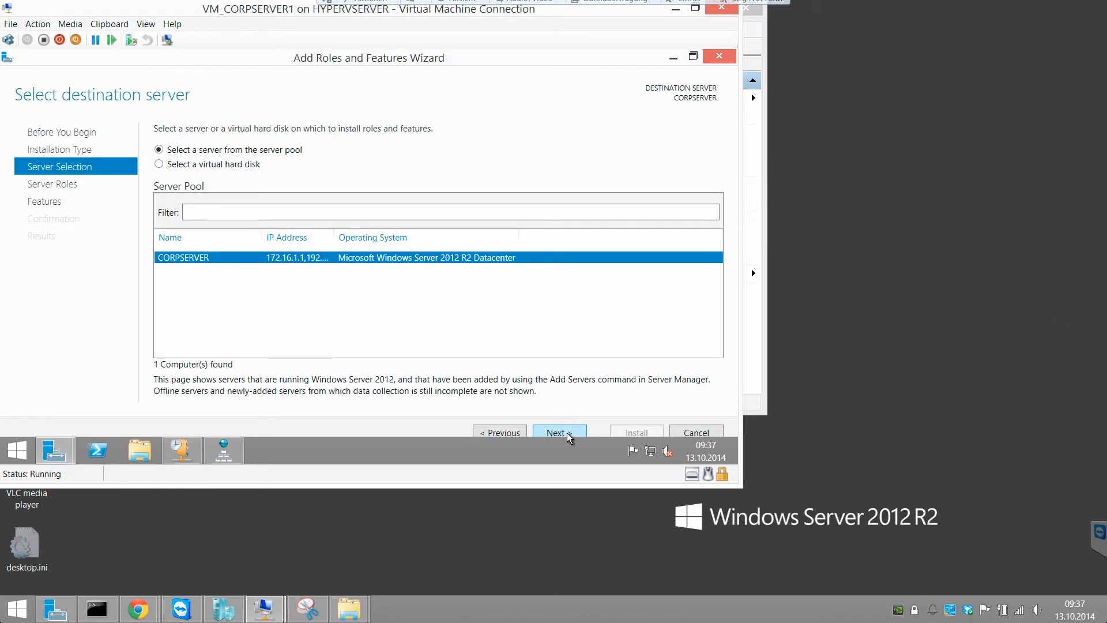
click(566, 433)
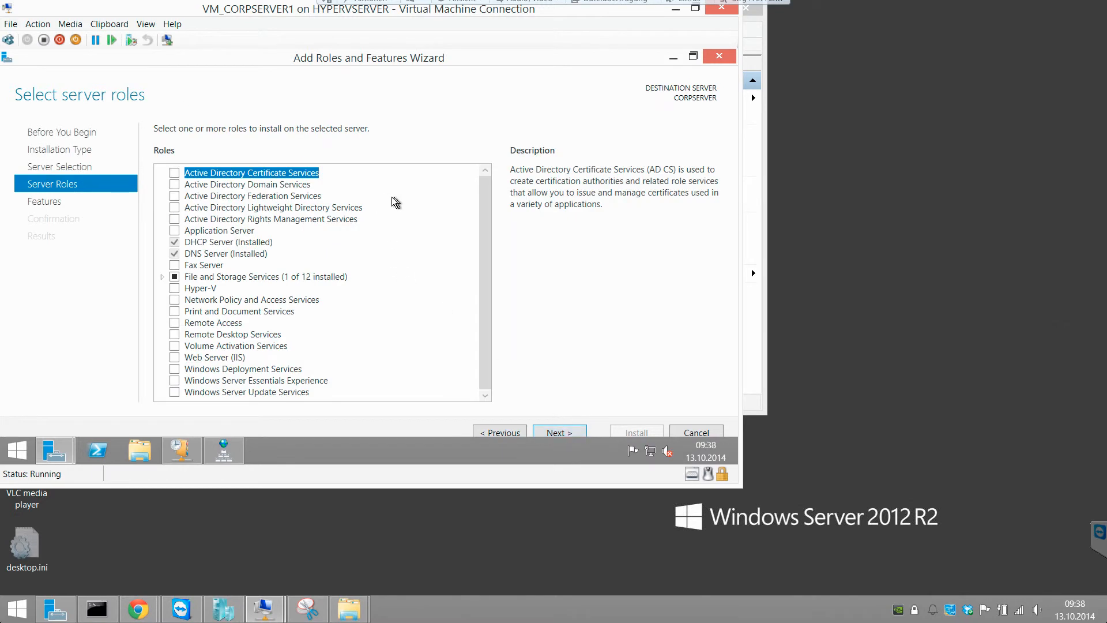
click(175, 185)
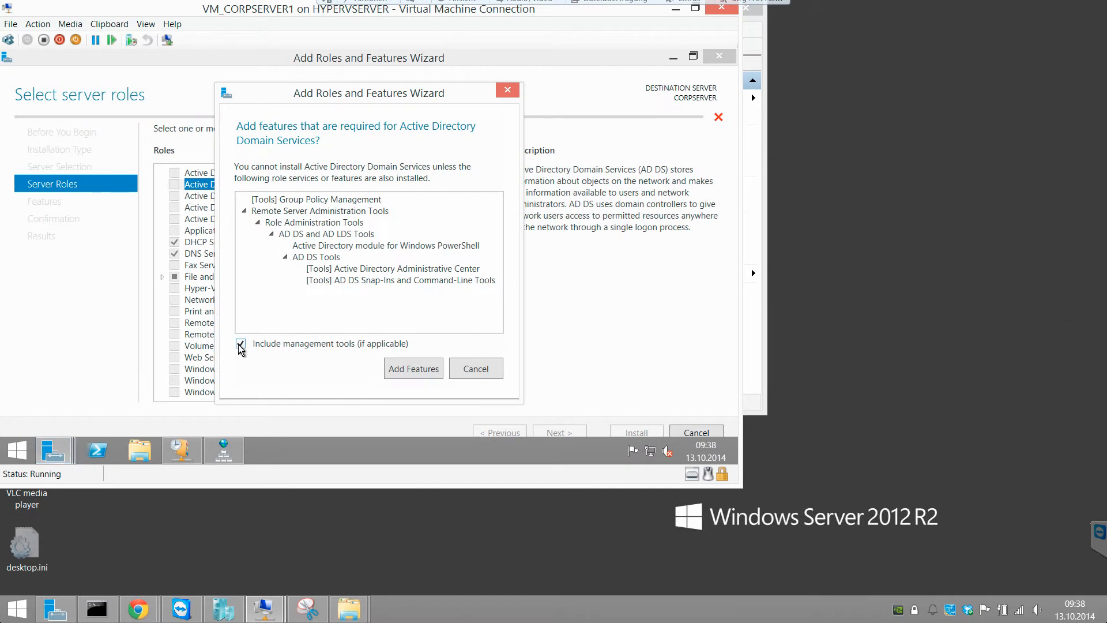
- Accept the required management features and install the AD DS role without extra features
click(403, 369)
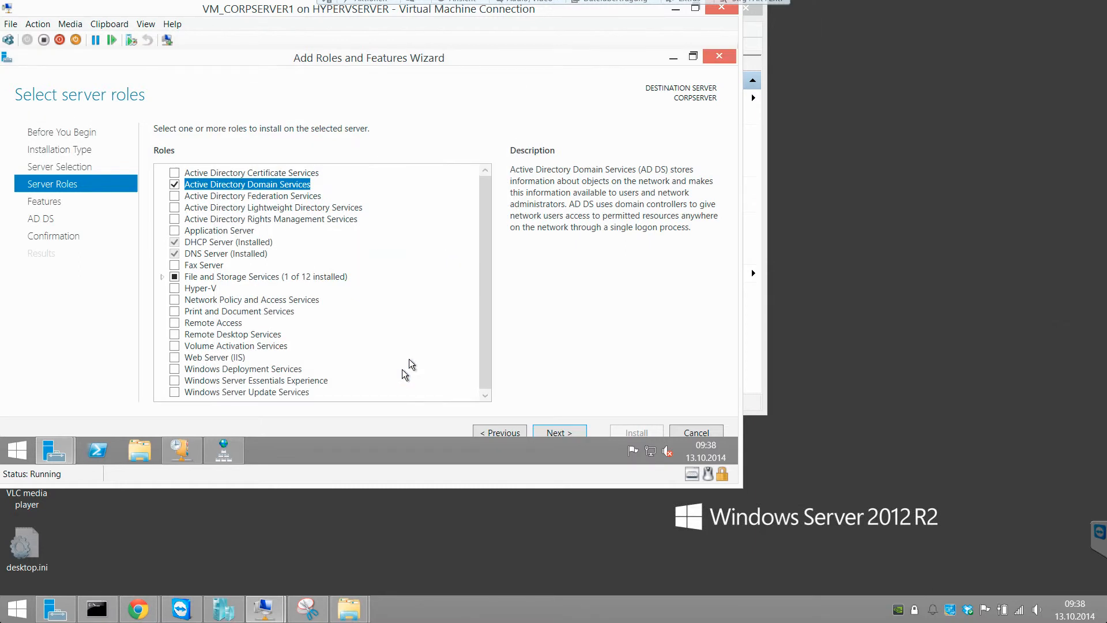
scroll(485, 274, down, 1)
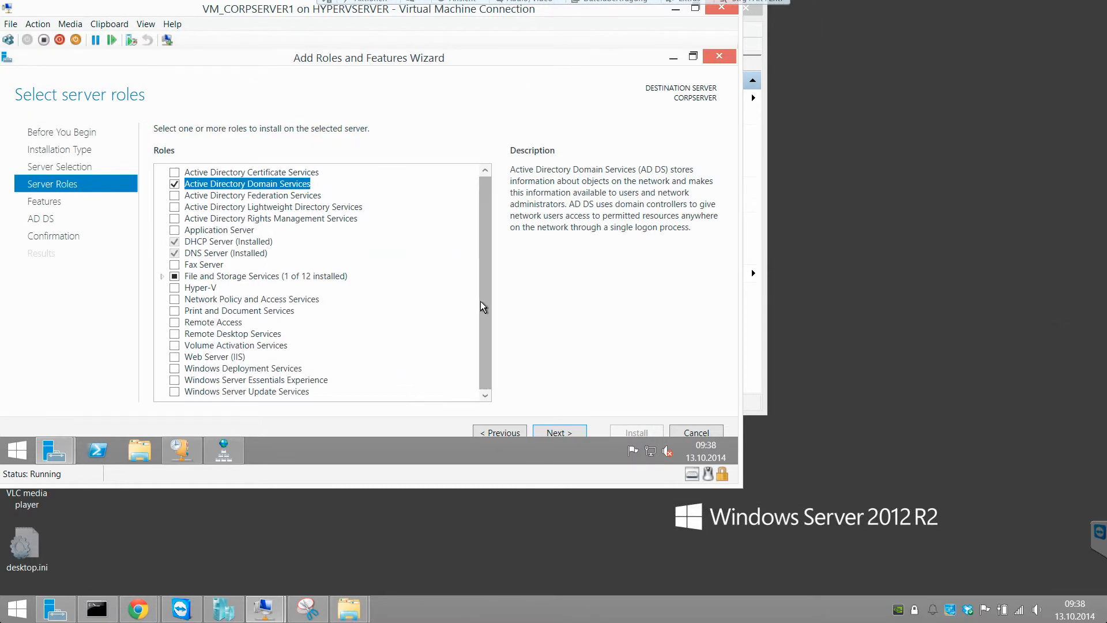
click(537, 434)
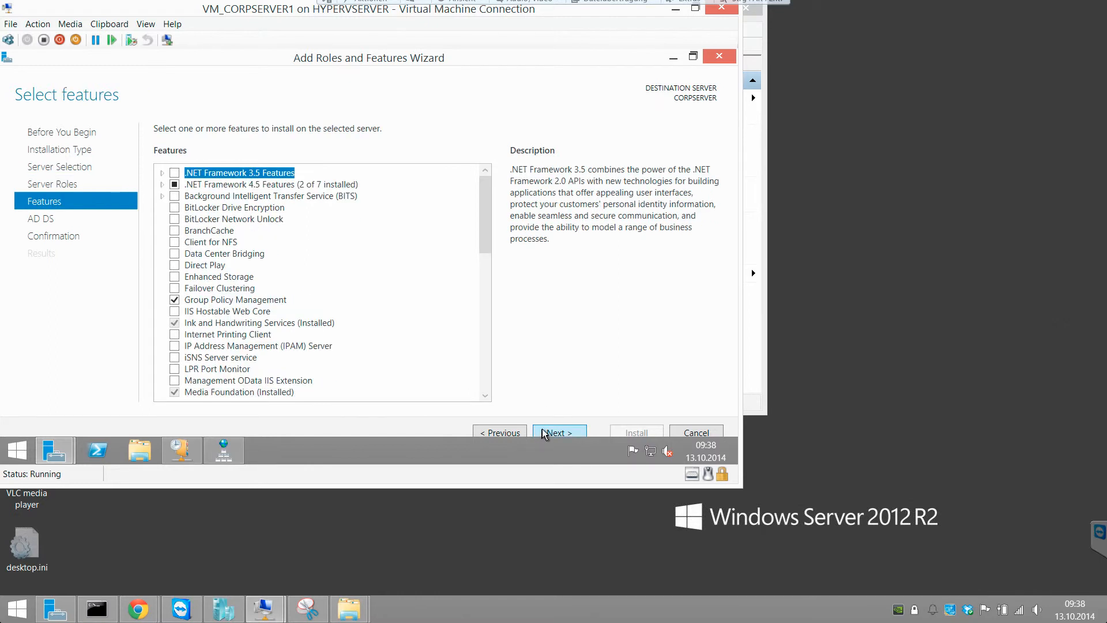
click(544, 434)
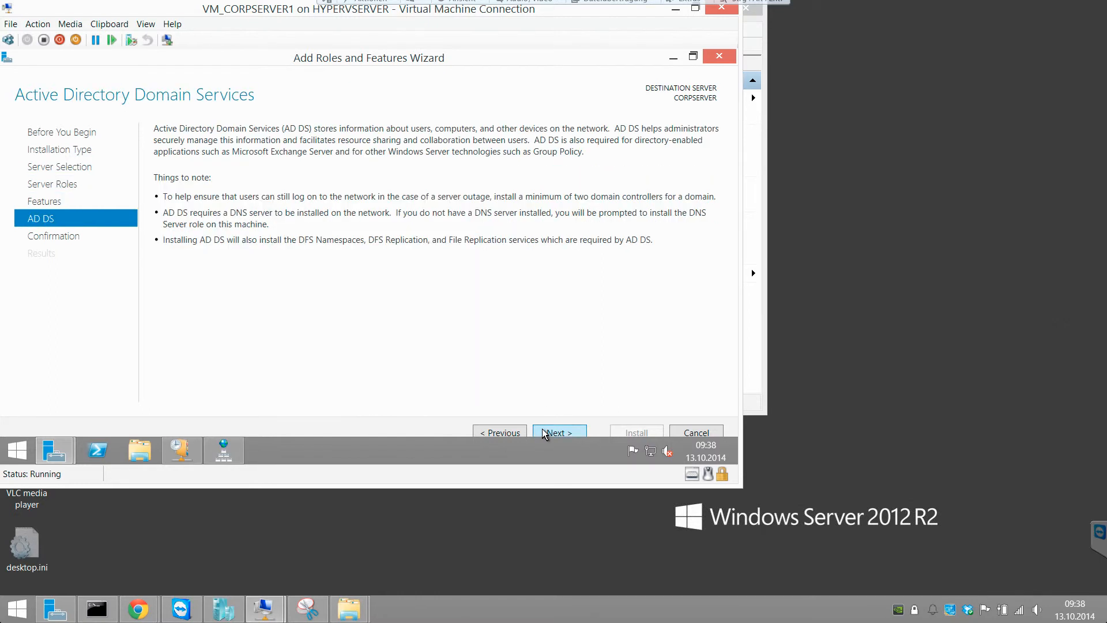
click(544, 432)
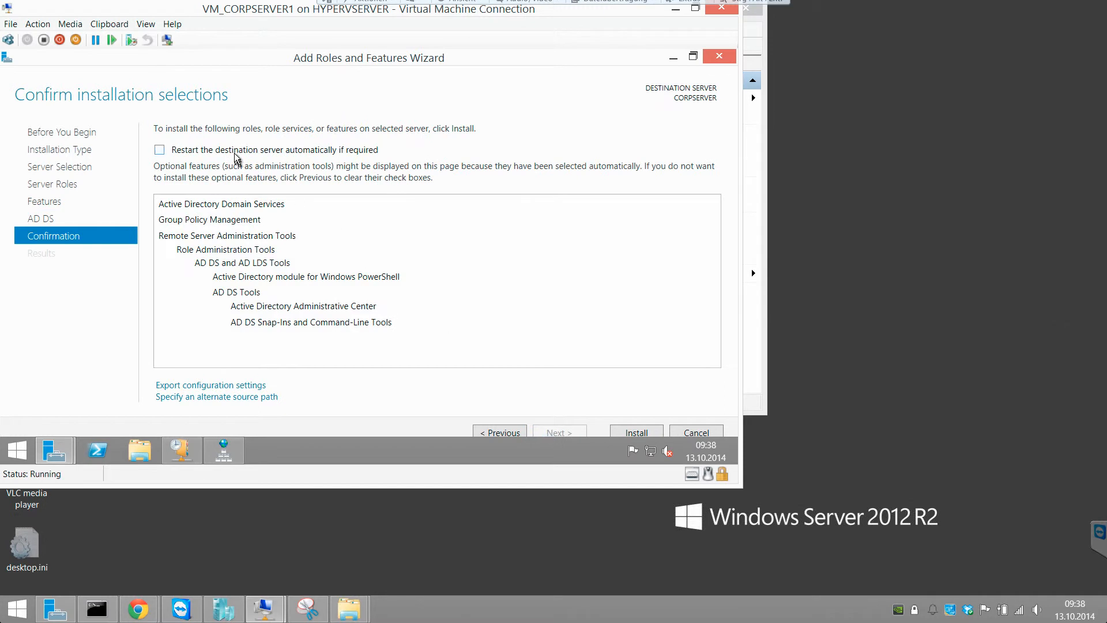
click(624, 428)
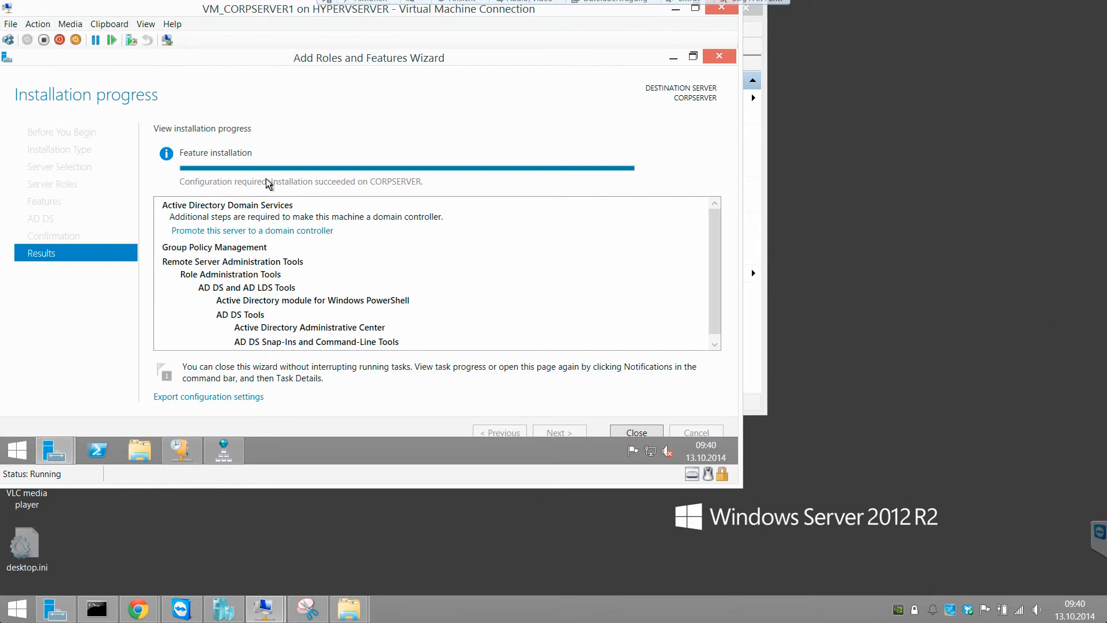
- From the installation results, launch promotion of the server to a domain controller
scroll(709, 254, down, 1)
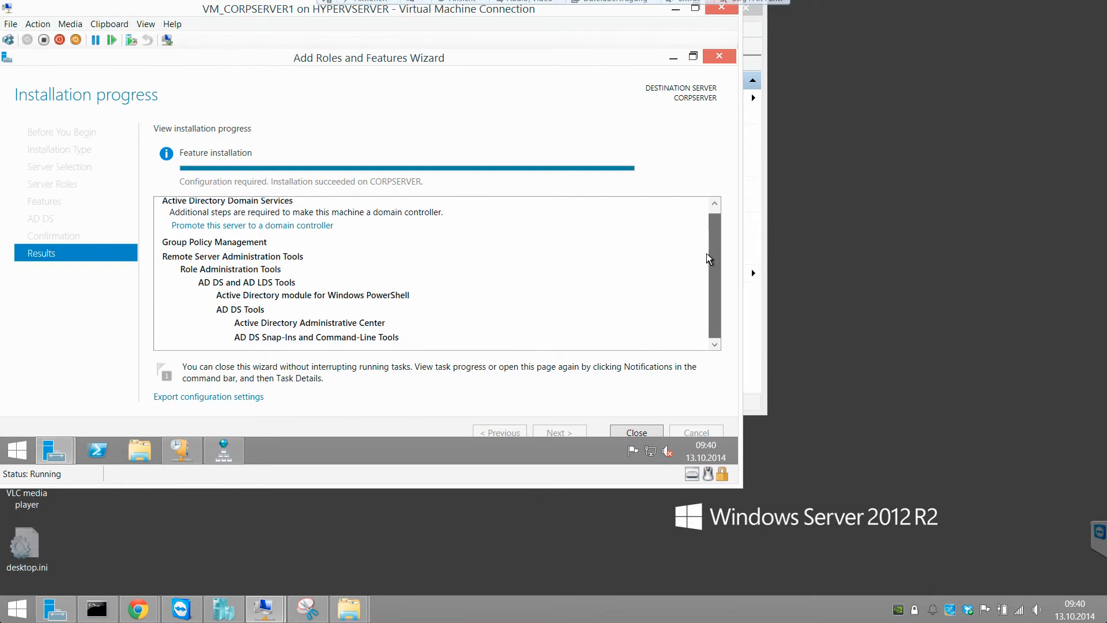
scroll(698, 260, up, 1)
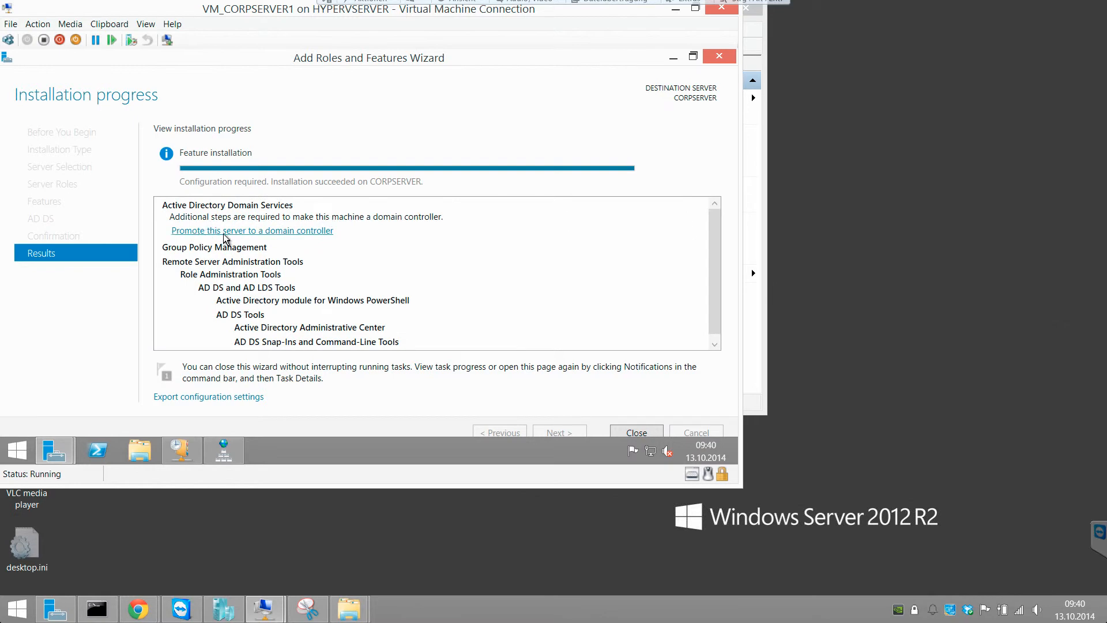
click(287, 232)
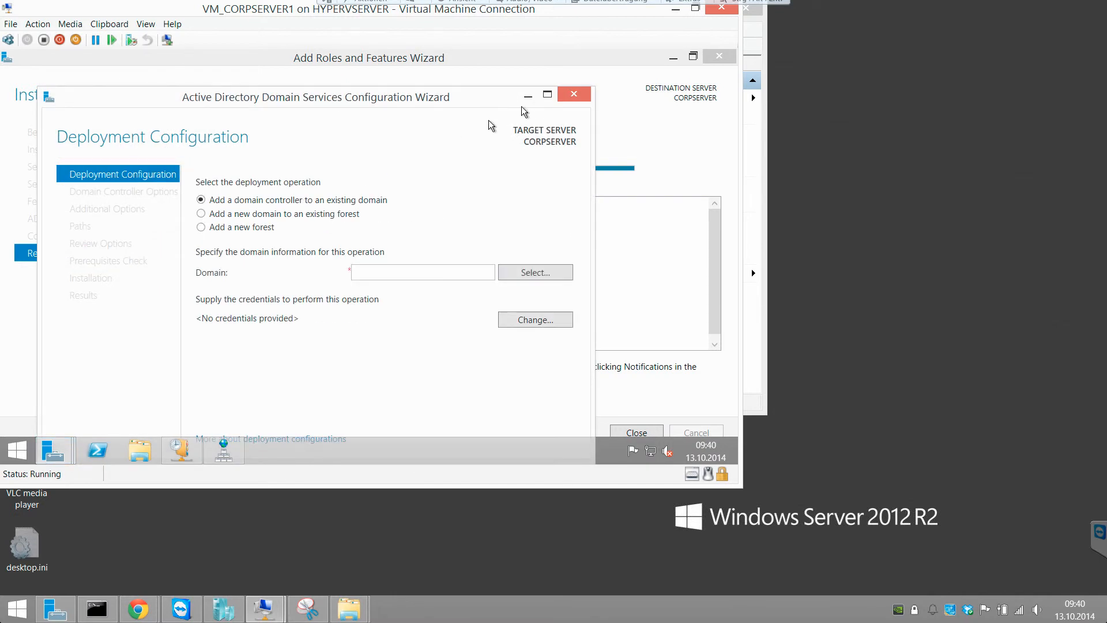
- Maximize the configuration wizard and select 'Add a new forest', placing the cursor in Root domain name
click(547, 96)
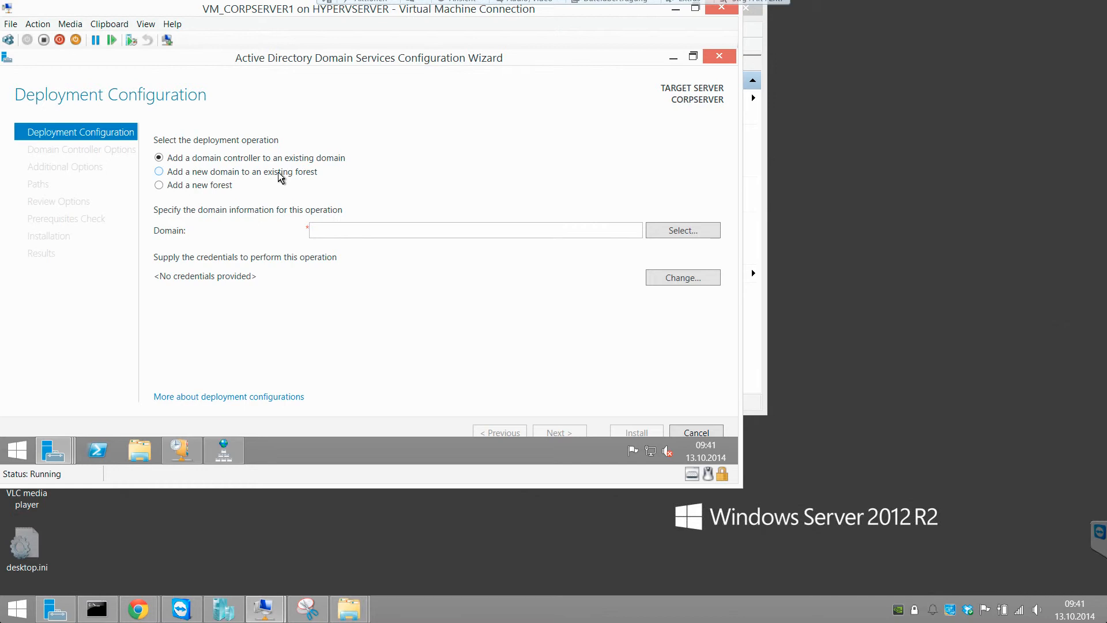
click(198, 194)
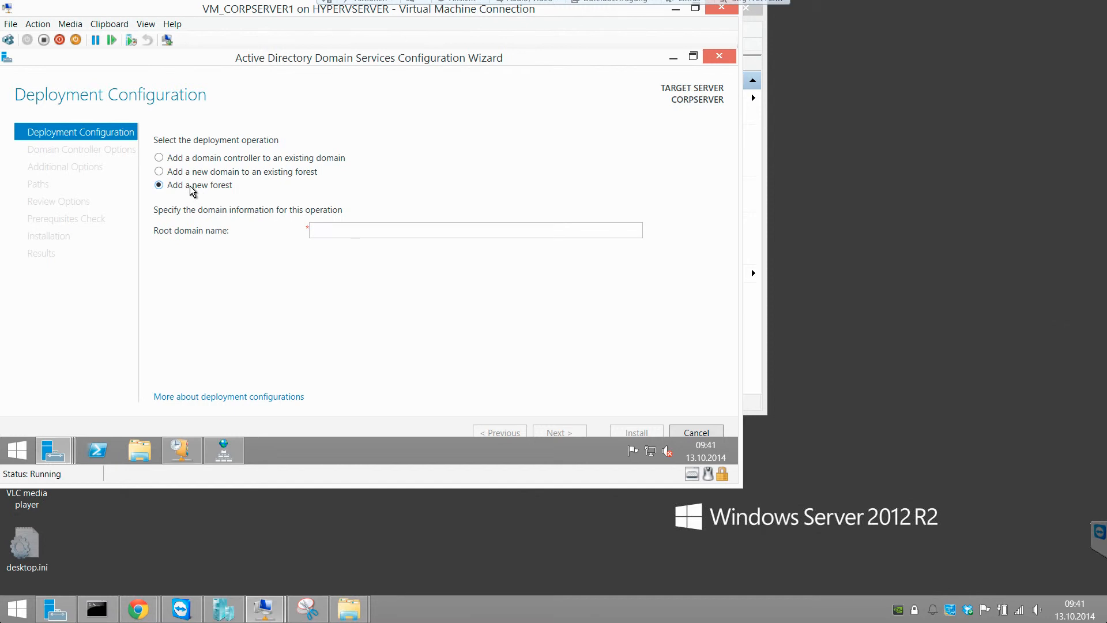
click(351, 230)
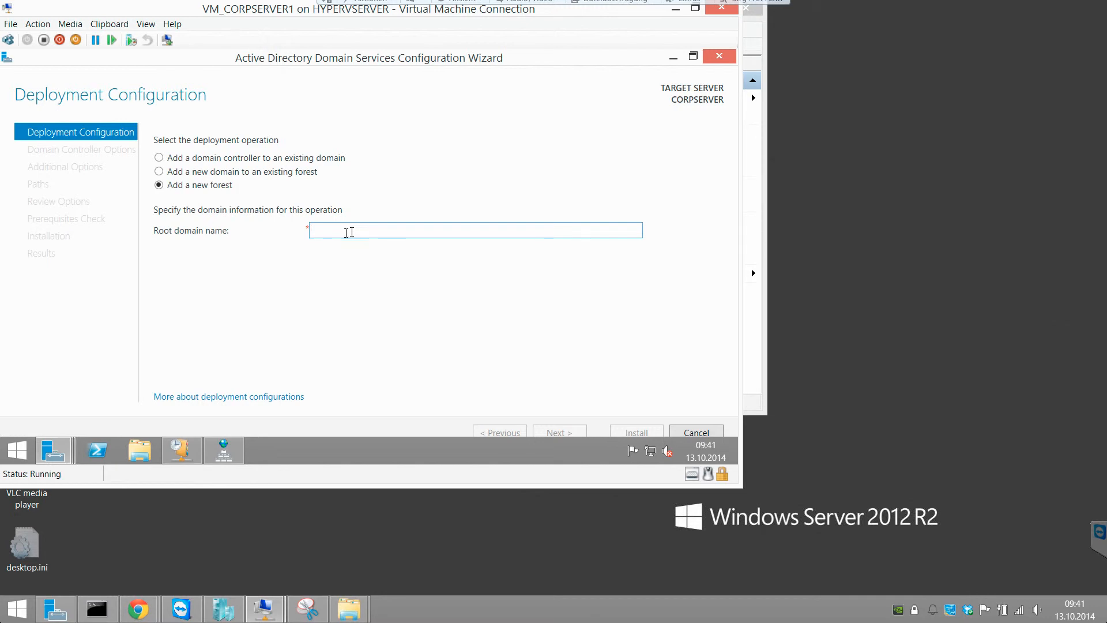
- Check the corp.zz zone records in DNS Manager, then return to the wizard
click(225, 449)
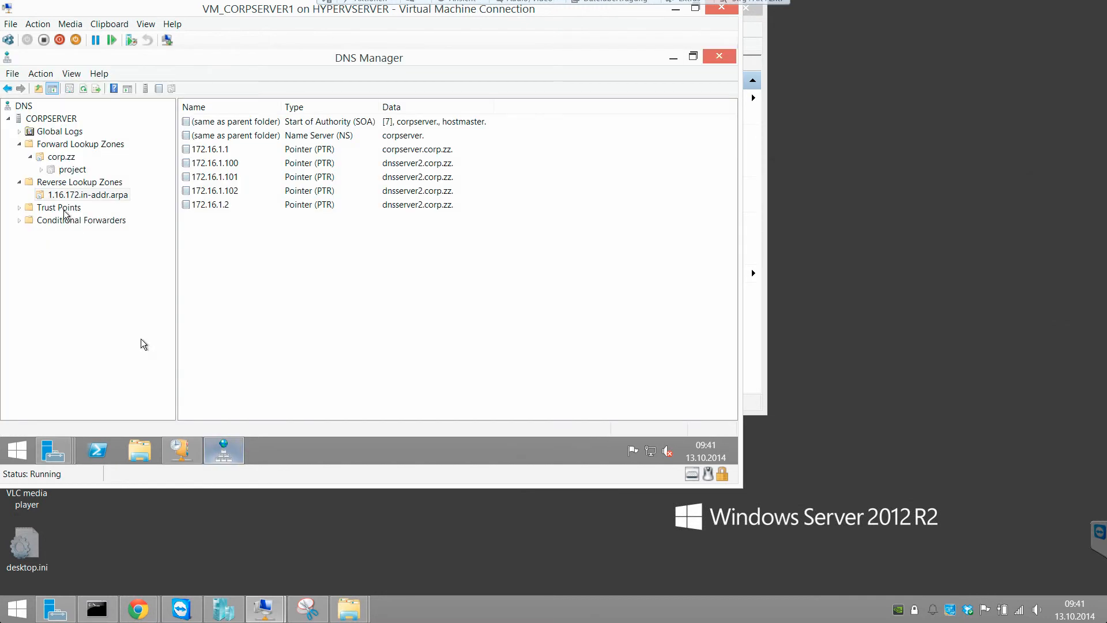
click(68, 159)
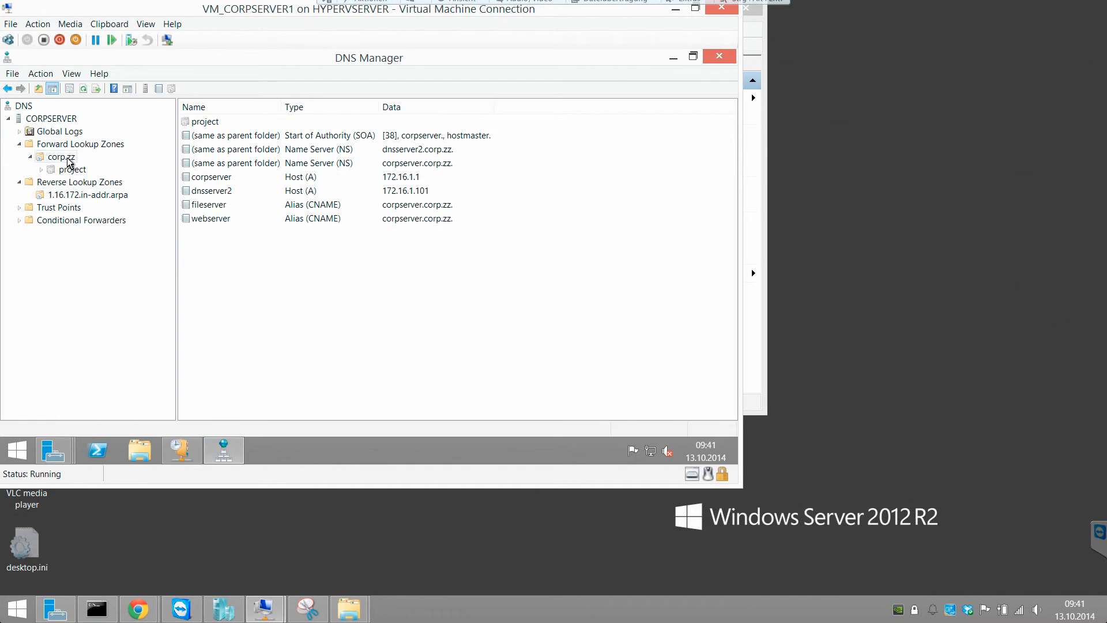
click(674, 58)
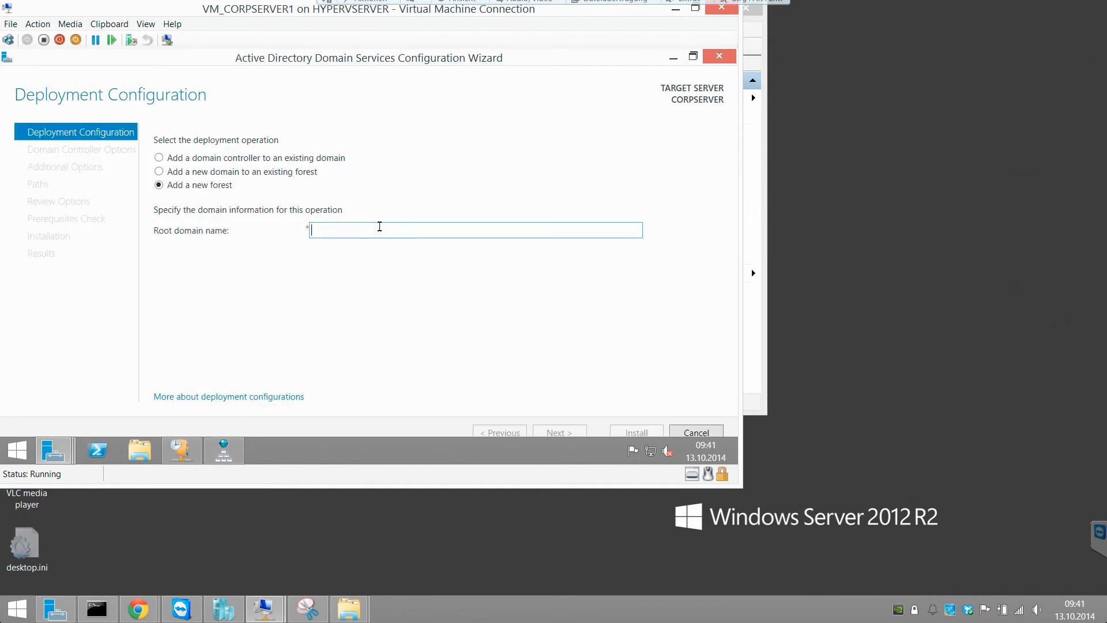
- Type corp.zz, then try the example names google.com and microsoft.com in the root domain field
text(corp.zz)
drag(370, 231, 287, 231)
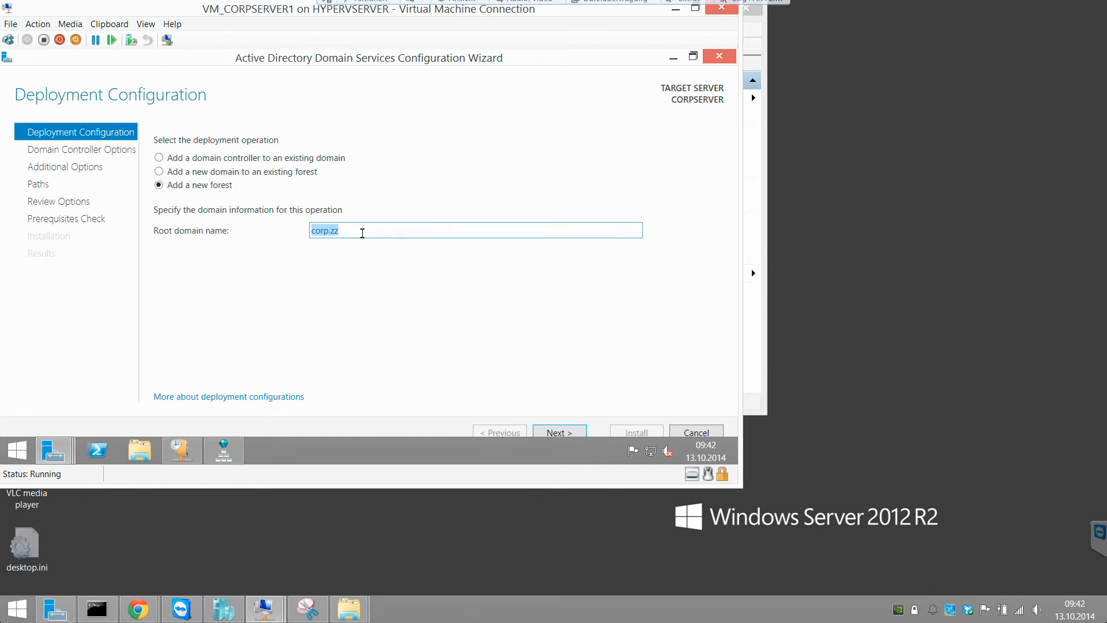
text(googlem)
key(BackSpace)
text(.com)
key(BackSpace)
key(BackSpace)
key(BackSpace)
key(BackSpace)
key(BackSpace)
key(BackSpace)
key(BackSpace)
key(BackSpace)
key(BackSpace)
key(BackSpace)
text(micorso)
key(BackSpace)
key(BackSpace)
key(BackSpace)
key(BackSpace)
text(rosoft.com)
- Replace the example with corp.zz as the final root domain name
click(223, 451)
key(BackSpace)
key(BackSpace)
key(BackSpace)
key(BackSpace)
key(BackSpace)
key(BackSpace)
key(BackSpace)
key(BackSpace)
key(BackSpace)
key(BackSpace)
key(BackSpace)
key(BackSpace)
text(corp.)
text(zz)
- Accept the root domain name and compare the functional level lists, keeping forest level Windows Server 2012 R2
click(556, 431)
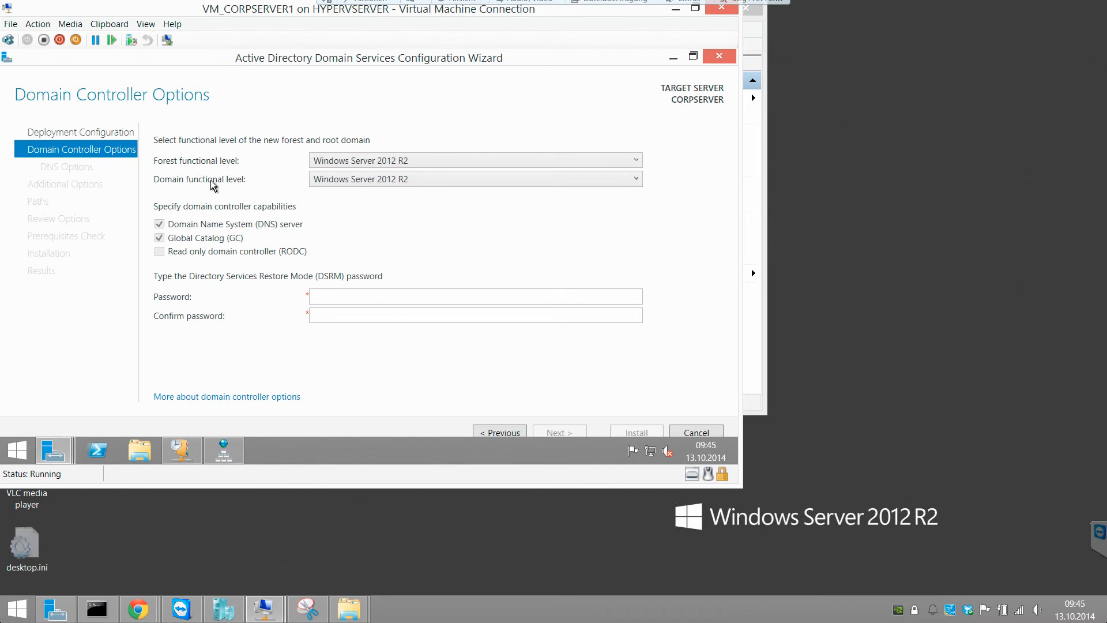
click(386, 182)
click(394, 163)
click(394, 164)
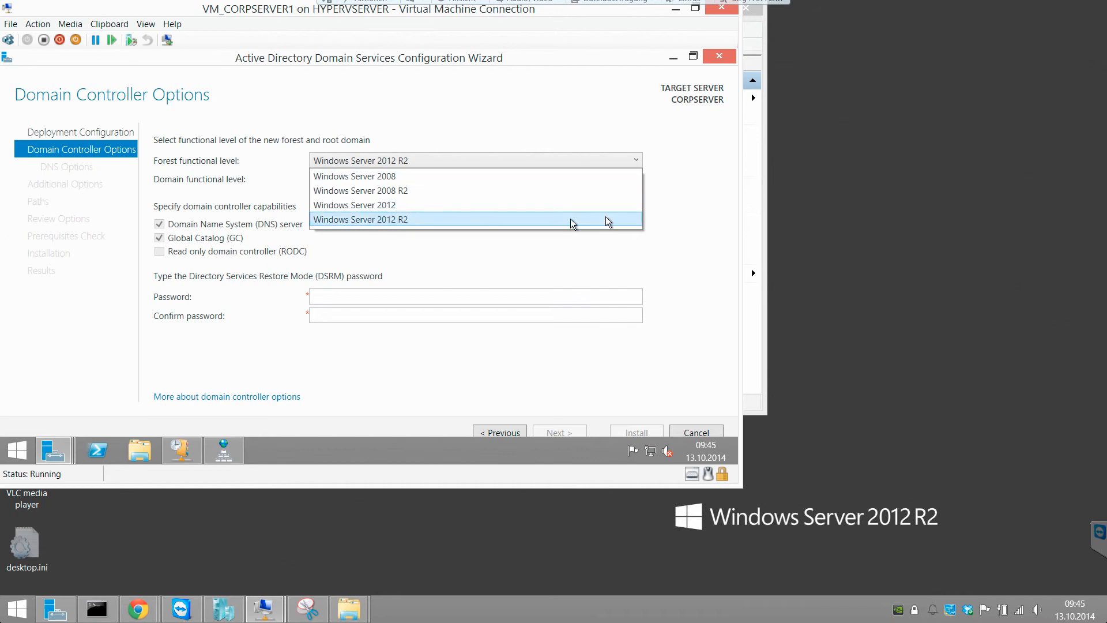
click(672, 194)
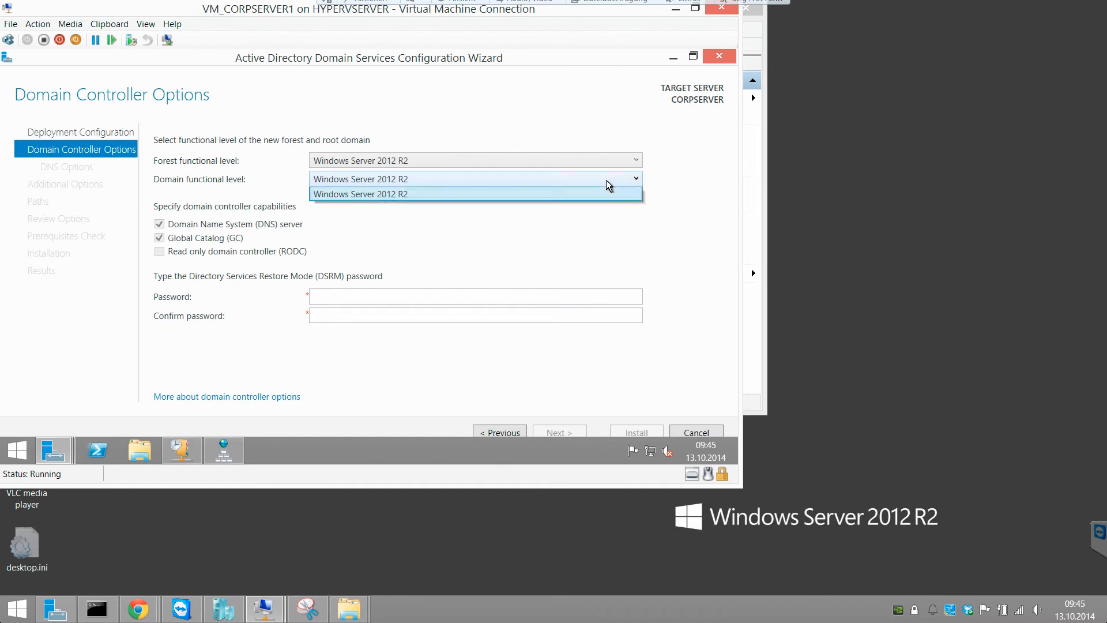
- Try Windows Server 2008 as forest level, then restore forest and domain levels to Windows Server 2012 R2
click(590, 166)
click(588, 173)
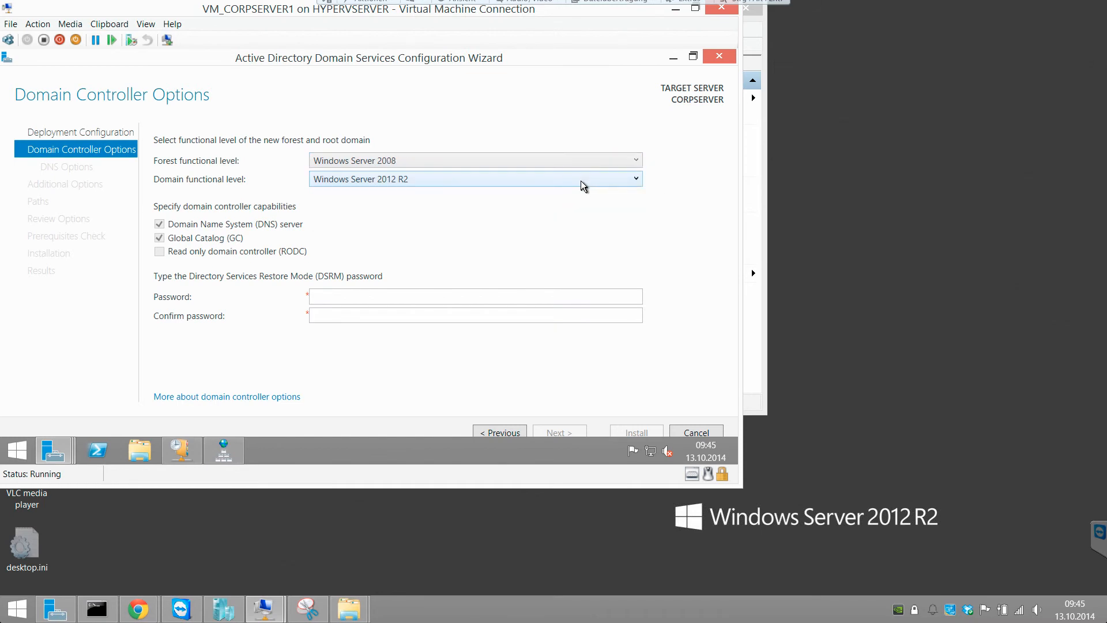
click(581, 181)
click(580, 179)
click(580, 166)
click(557, 218)
click(551, 184)
click(545, 192)
- Enter and confirm the Directory Services Restore Mode password, then continue to DNS Options
click(349, 291)
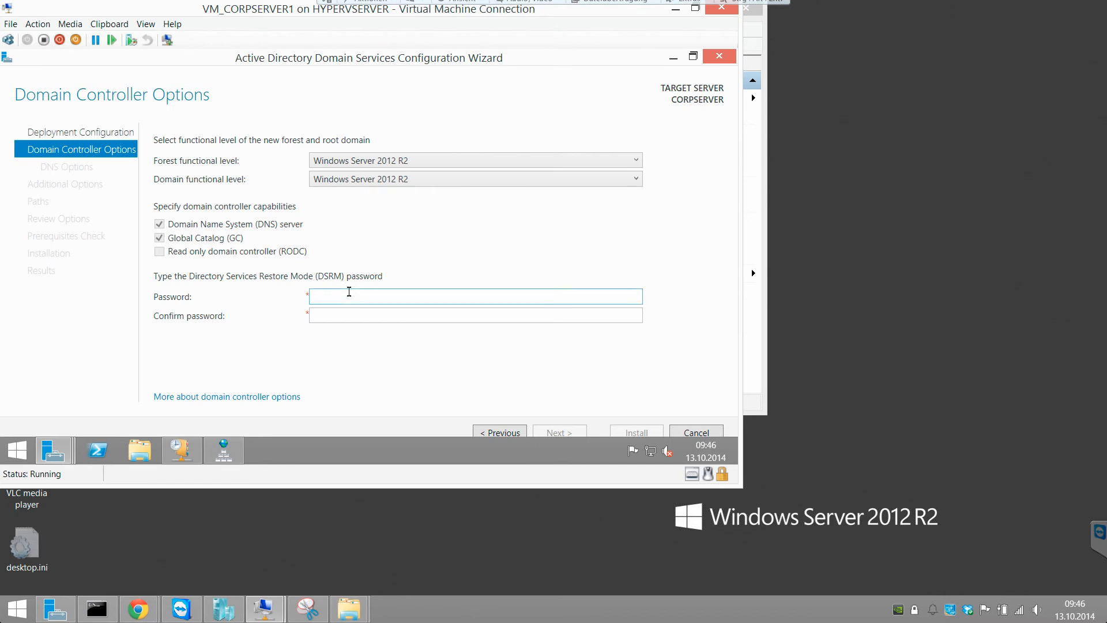
text(Password1!)
key(Tab)
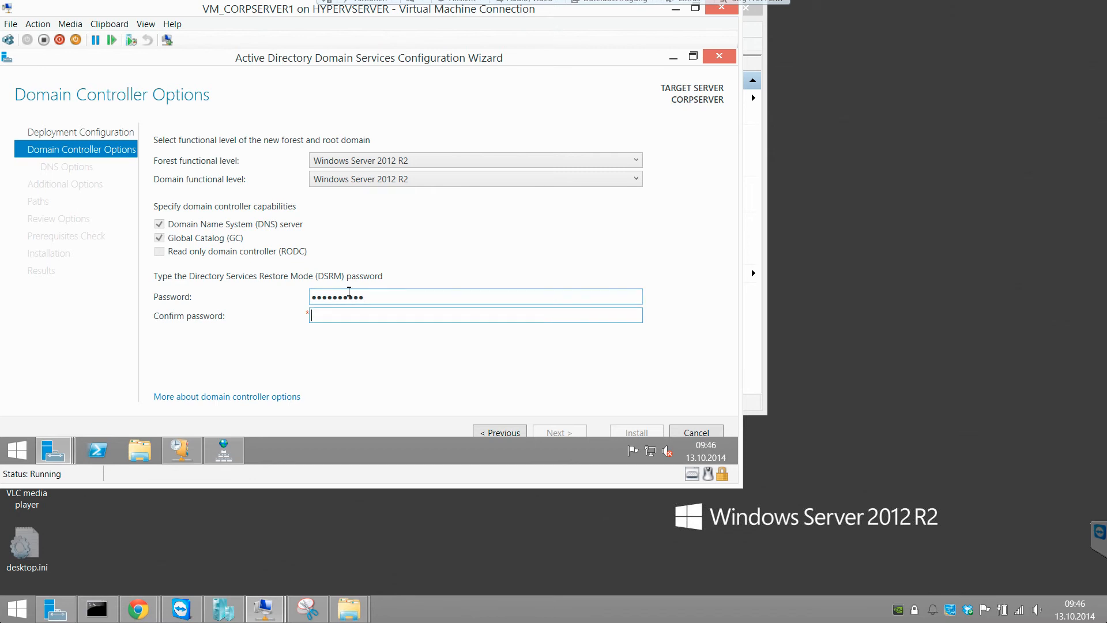
text(Password1!)
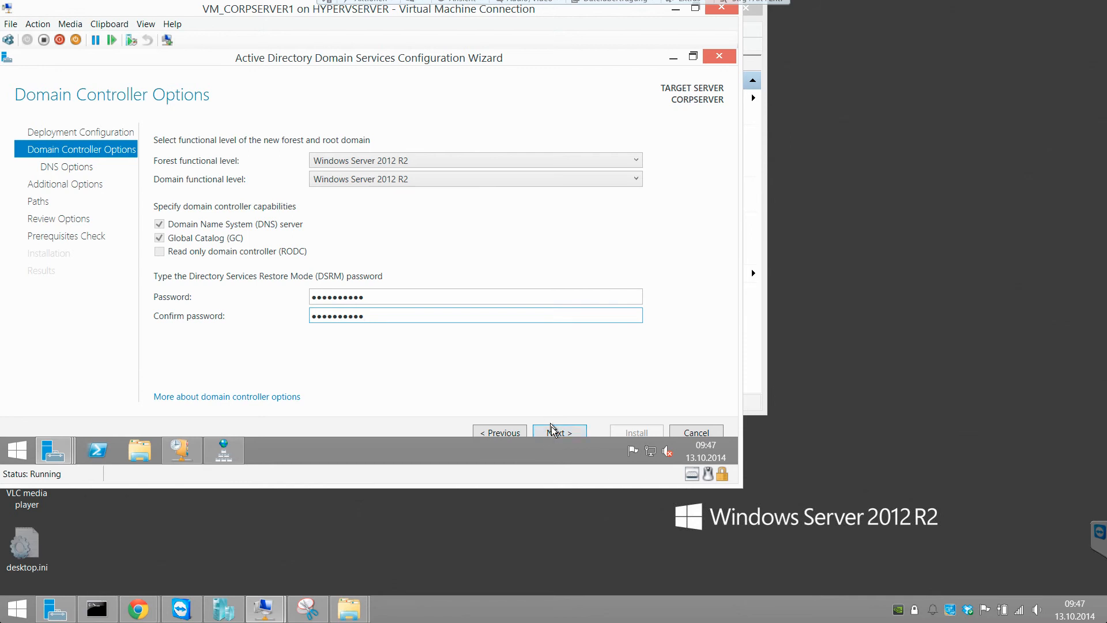
click(552, 431)
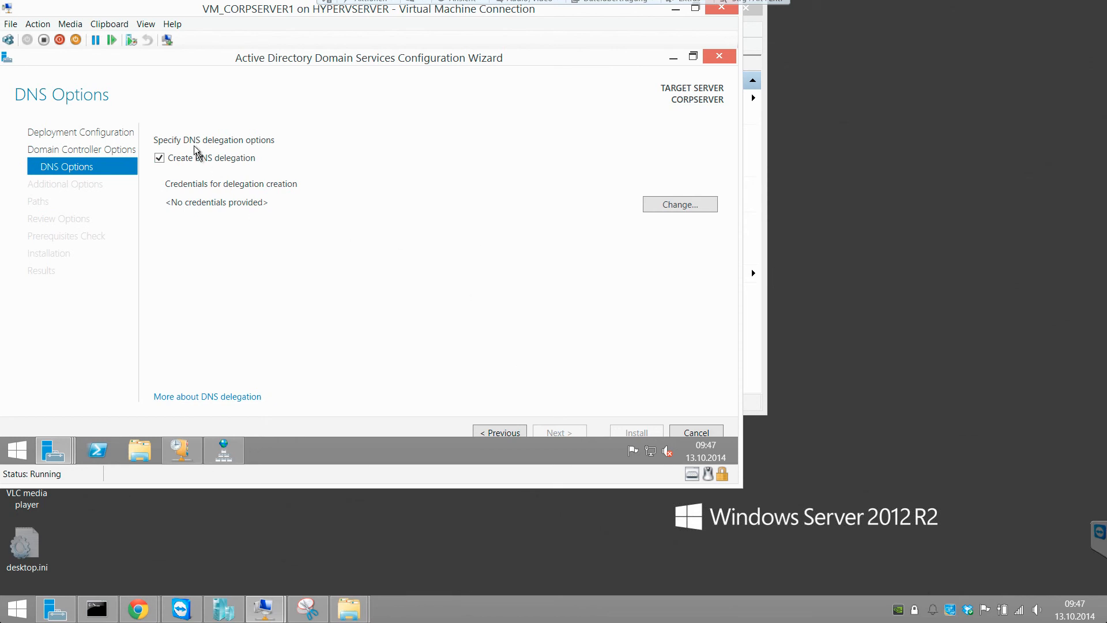
- Check the corp.zz forward lookup zone in DNS Manager, then minimize it
click(215, 451)
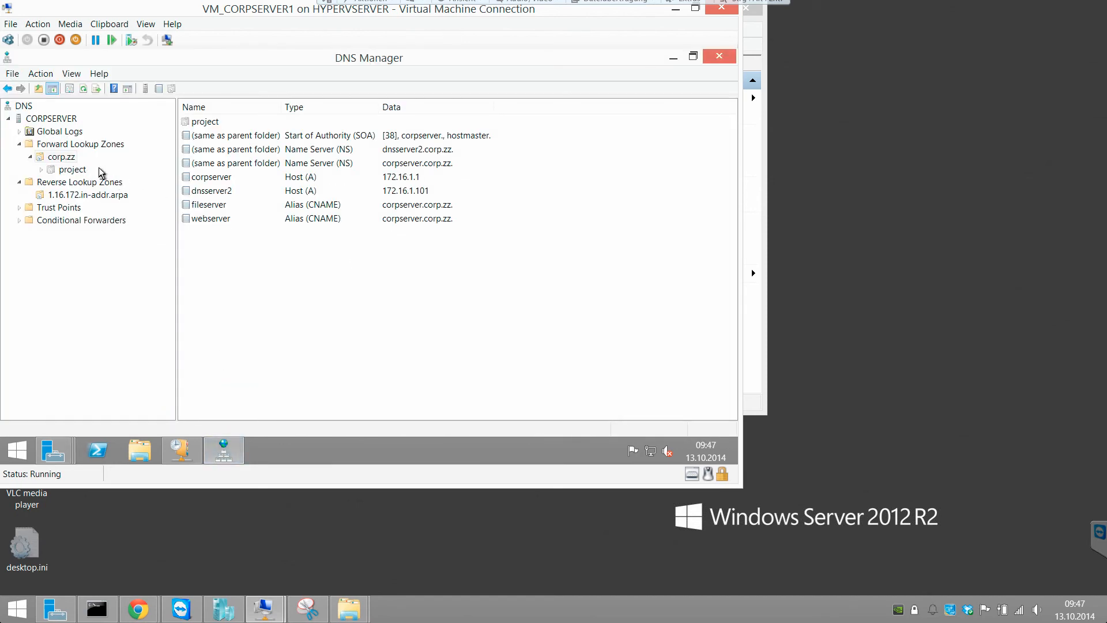
double_click(64, 157)
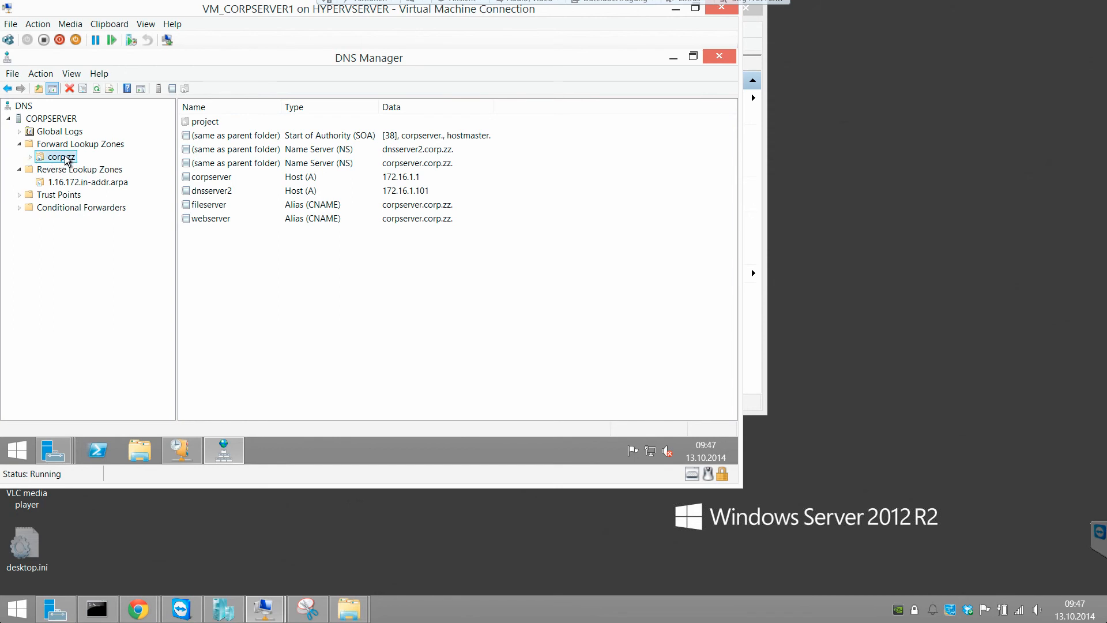
click(673, 59)
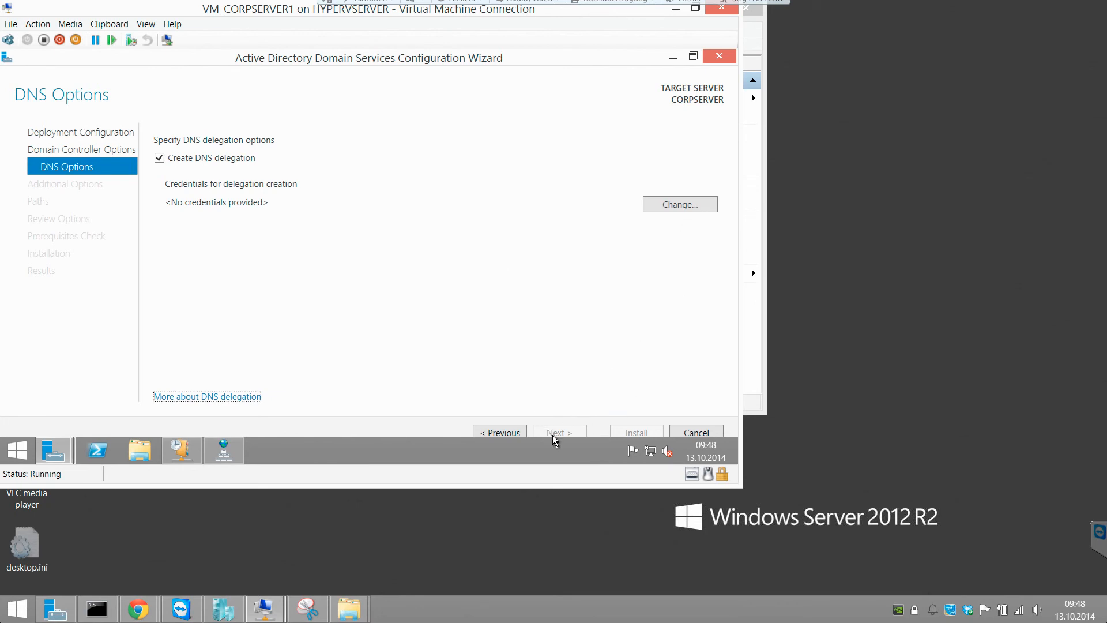
- Supply the administrator credentials for the DNS delegation and continue to Additional Options
click(682, 206)
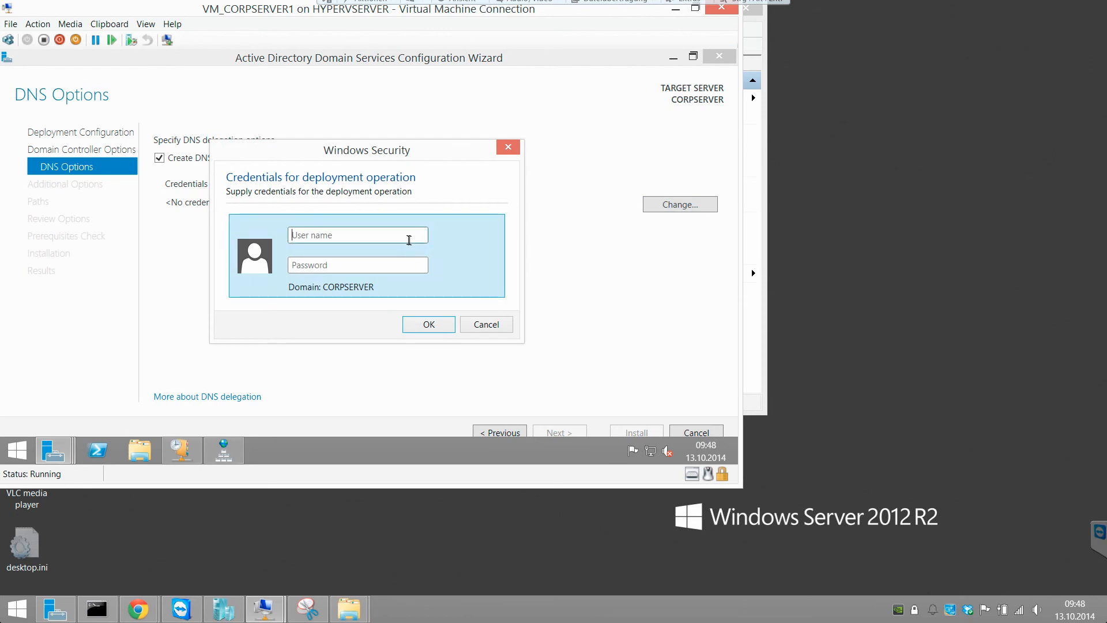
text(administrato)
text(•••••••••)
key(Return)
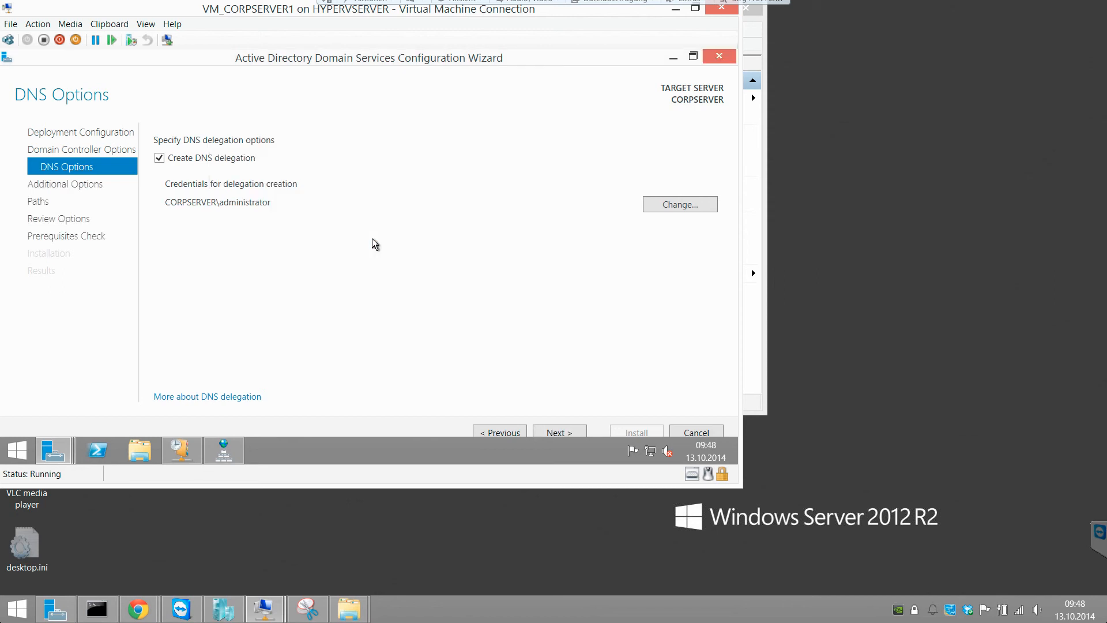
click(542, 434)
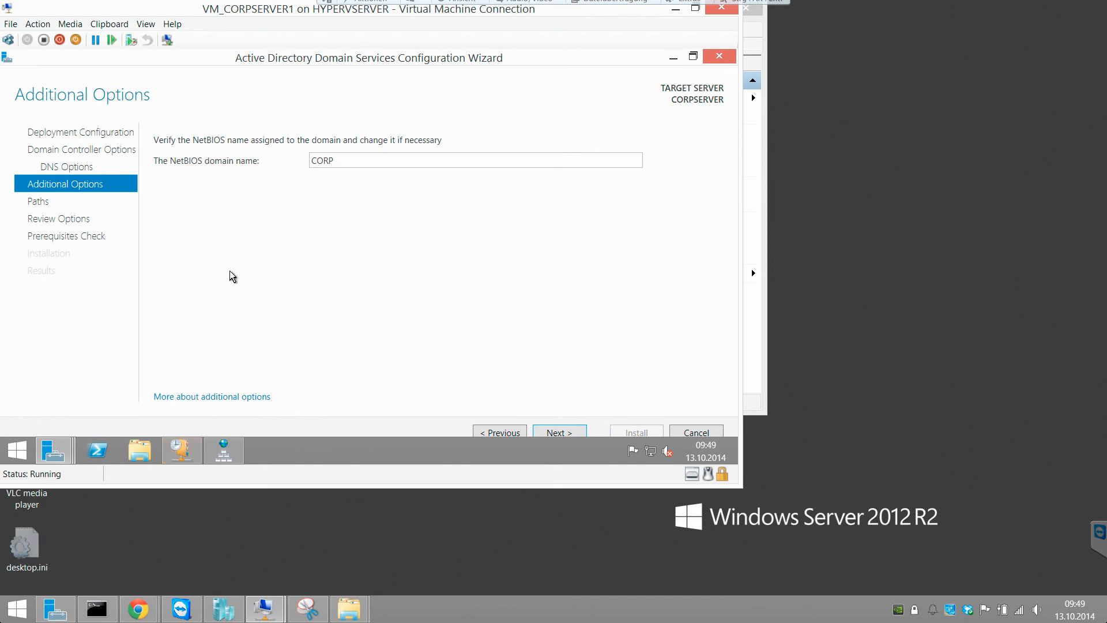
- Keep NetBIOS name CORP and the default database, log and SYSVOL paths
click(555, 430)
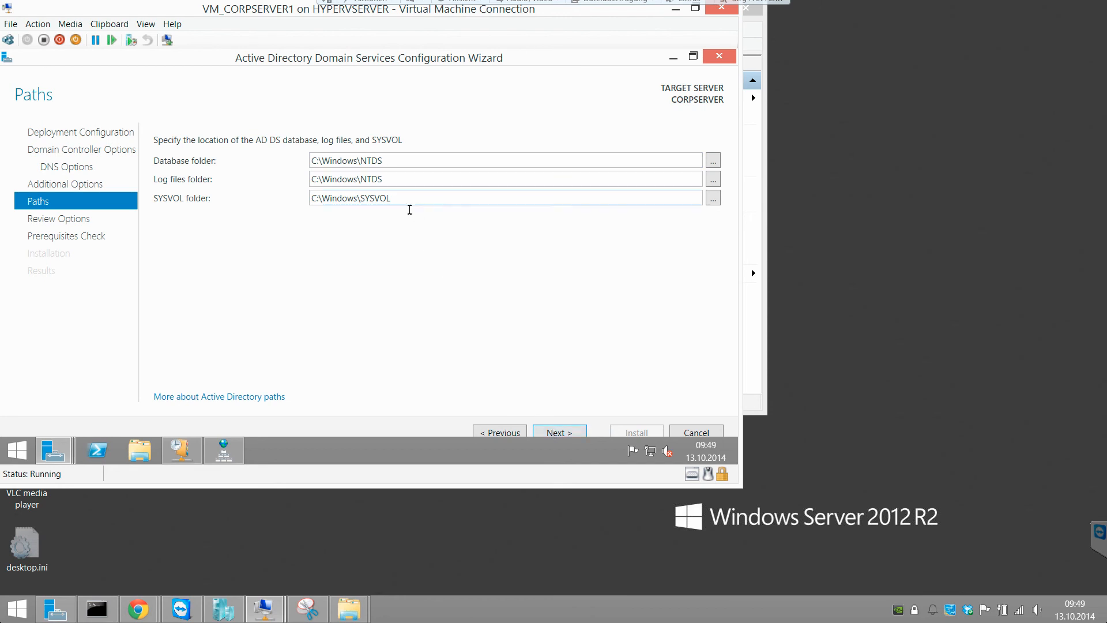
click(563, 430)
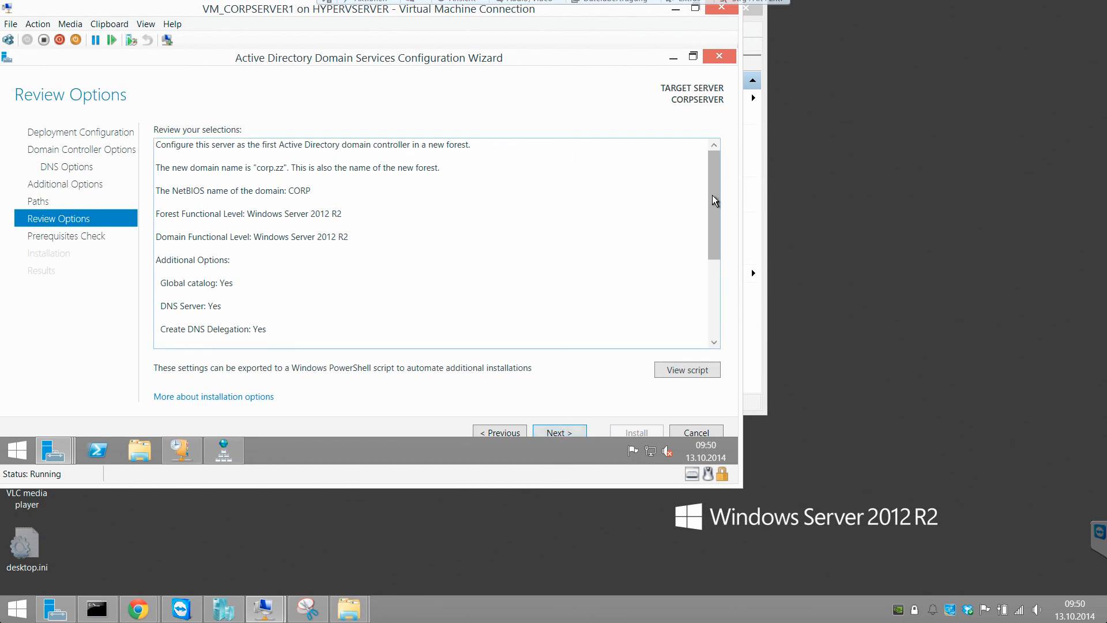
- Read the settings summary and the installation-options help page, then run the prerequisites check
drag(712, 195, 690, 295)
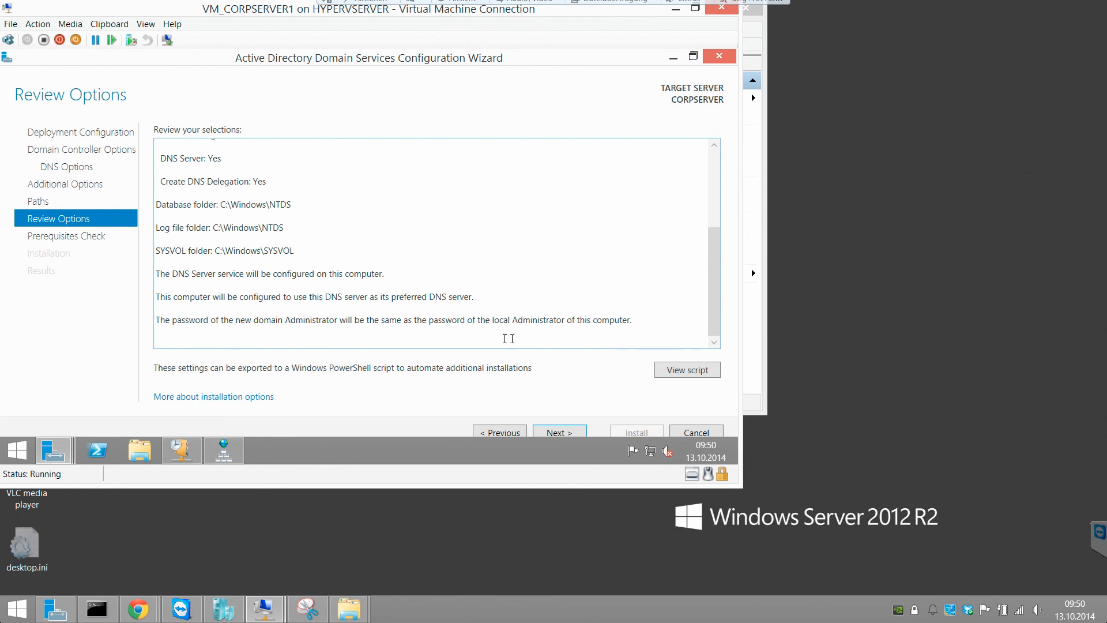
key(ctrl+a)
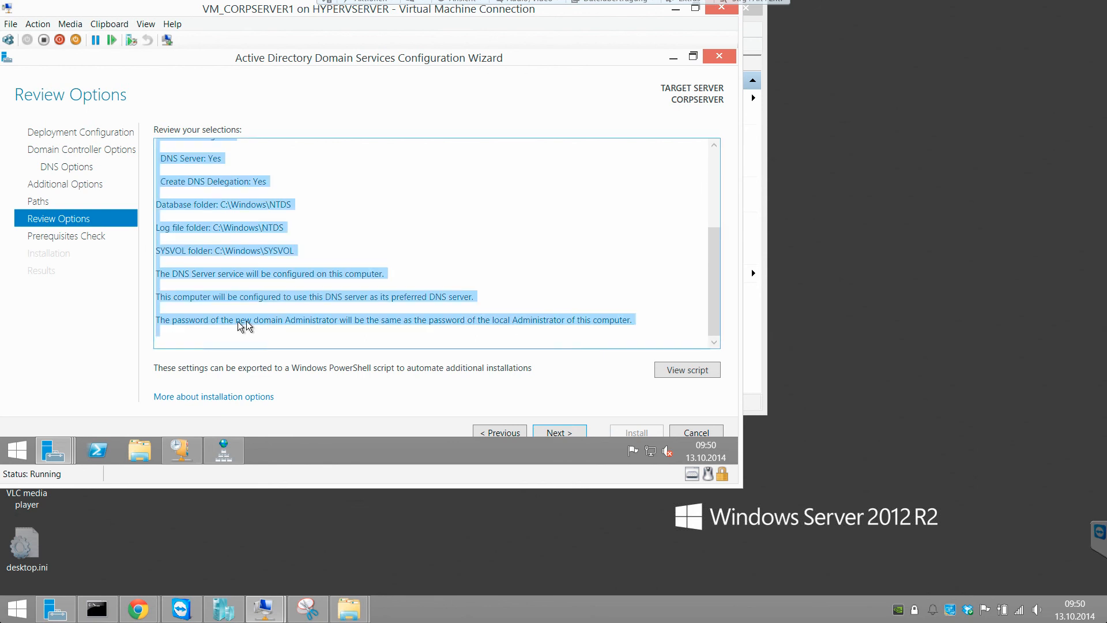
click(278, 320)
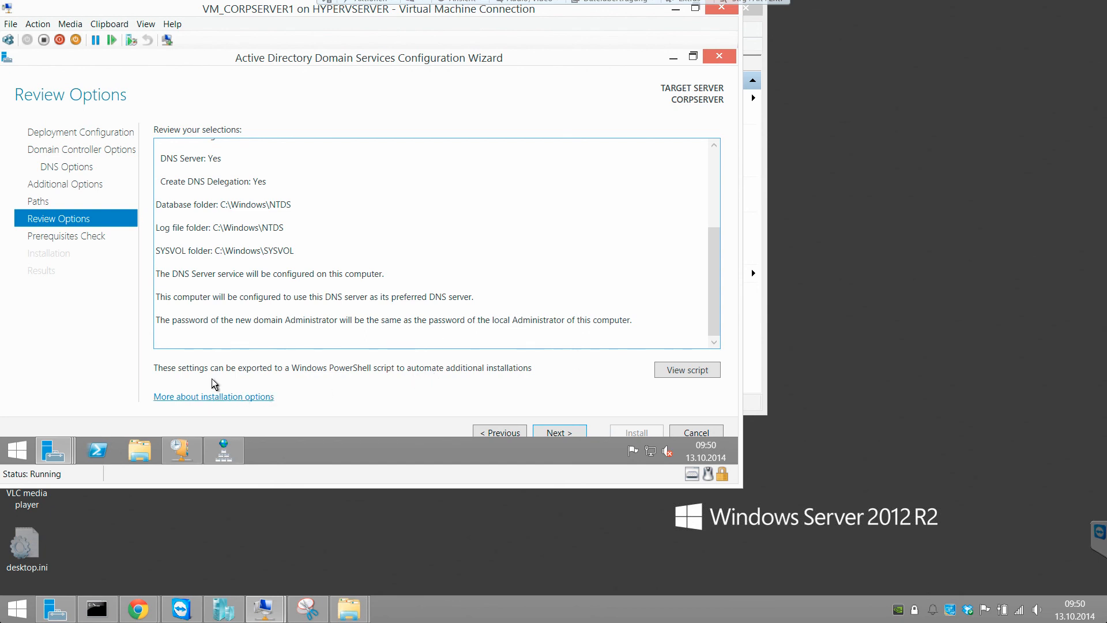
click(195, 396)
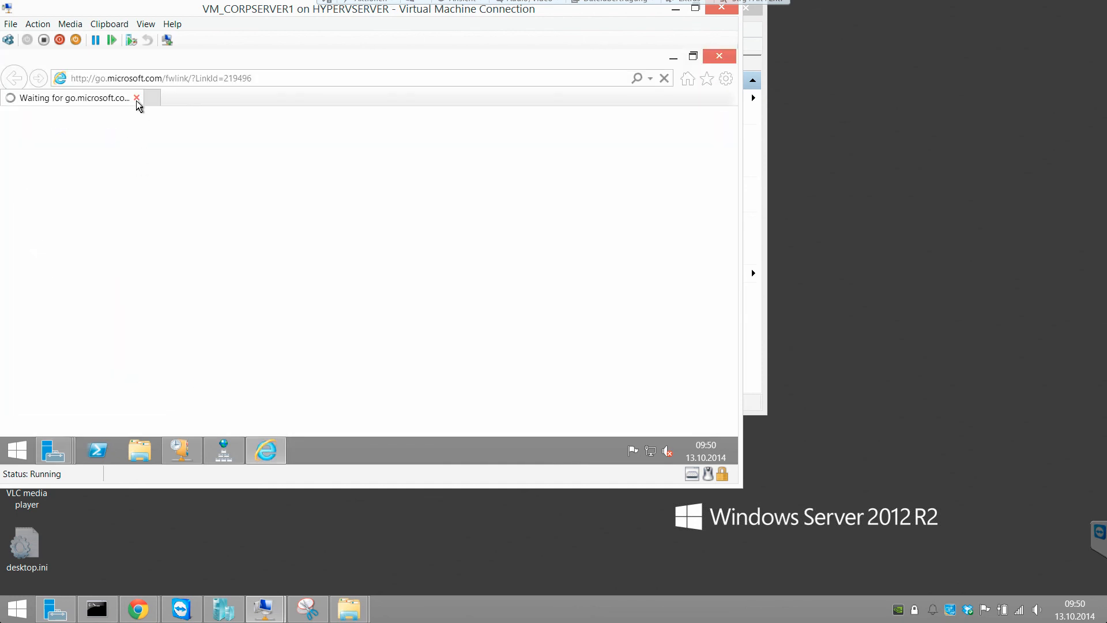
click(137, 99)
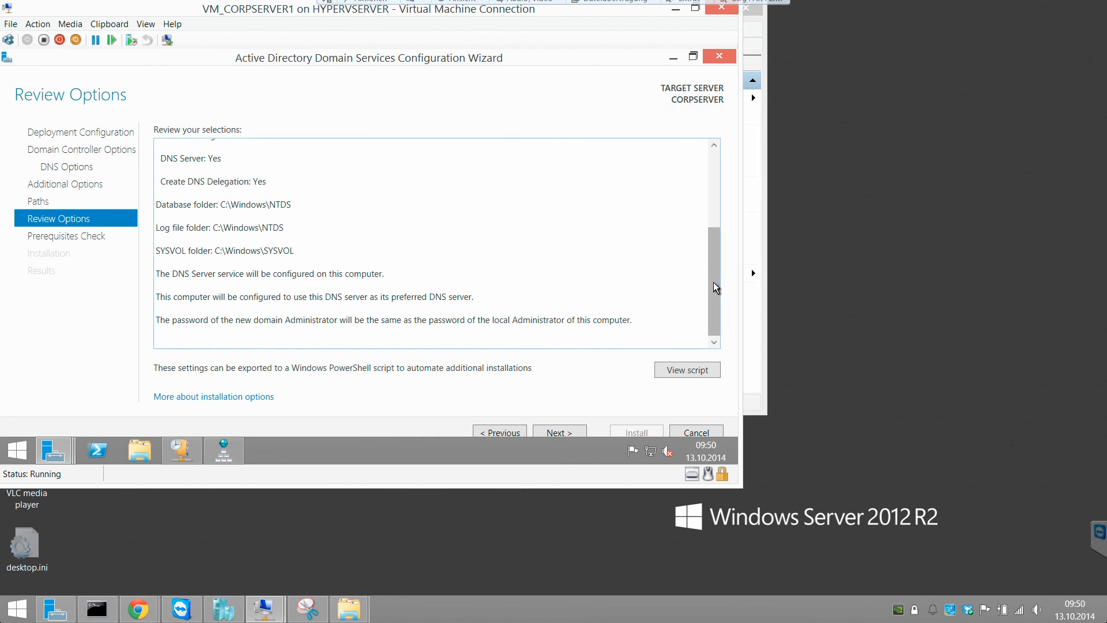
click(541, 430)
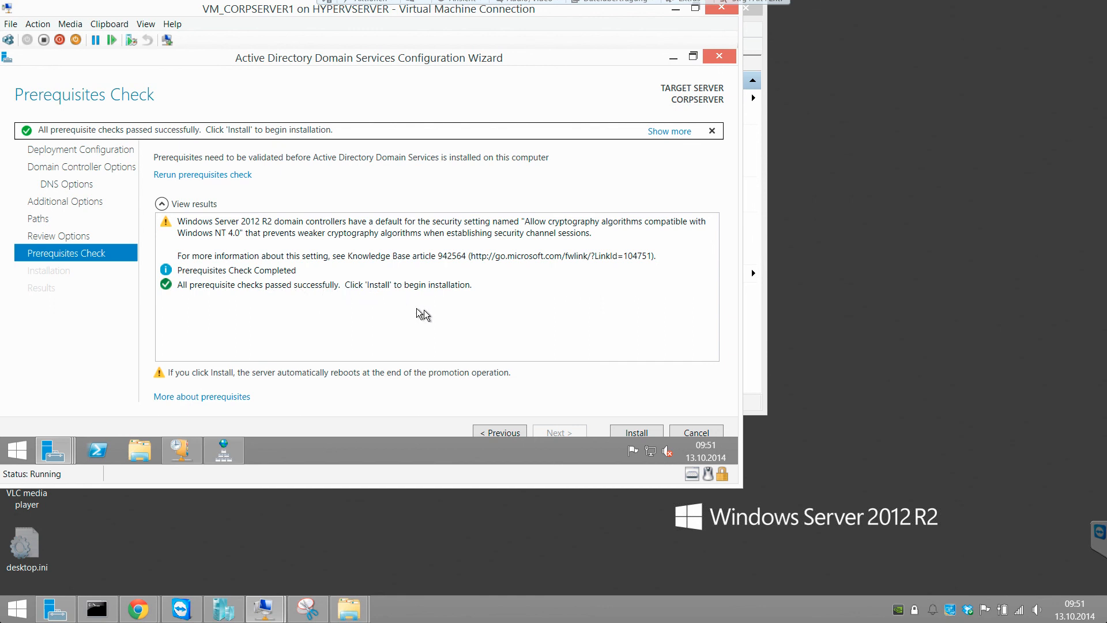
- Start the AD DS installation that promotes CORPSERVER to a domain controller
click(625, 431)
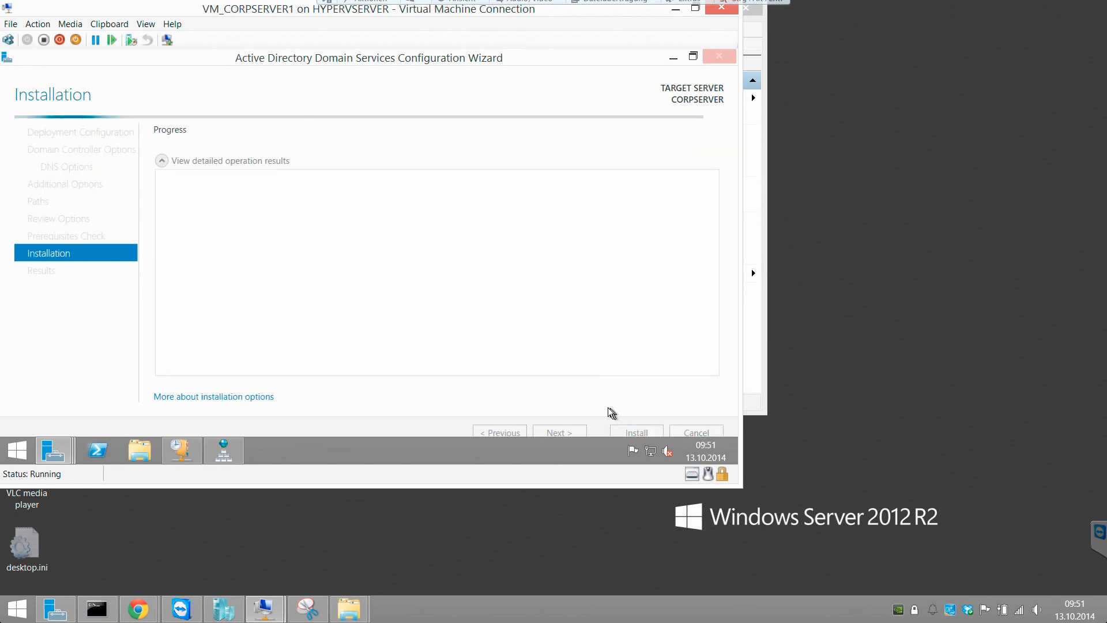